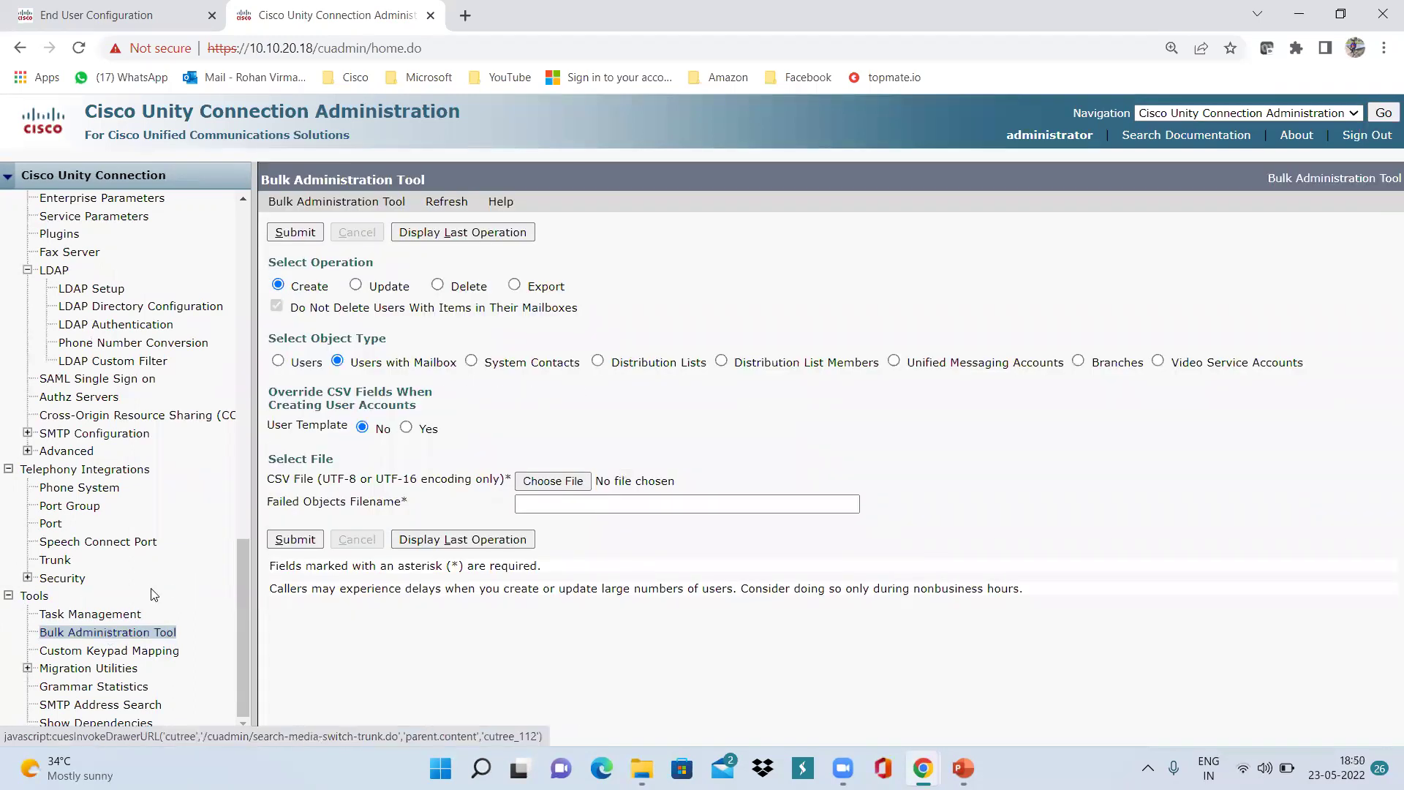
Export all users with mailbox to a CSV file named Unity.csv.
left_click(515, 286)
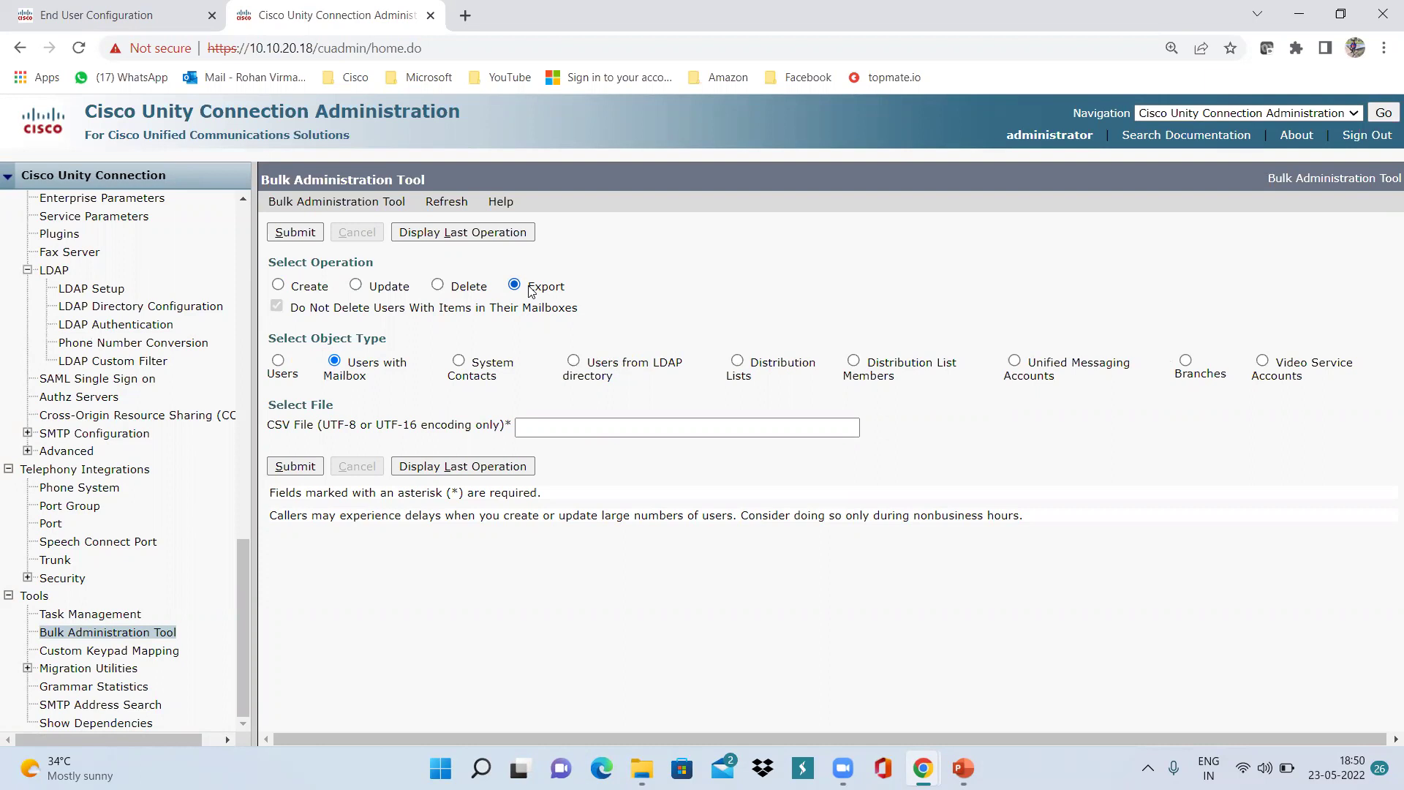
left_click(561, 424)
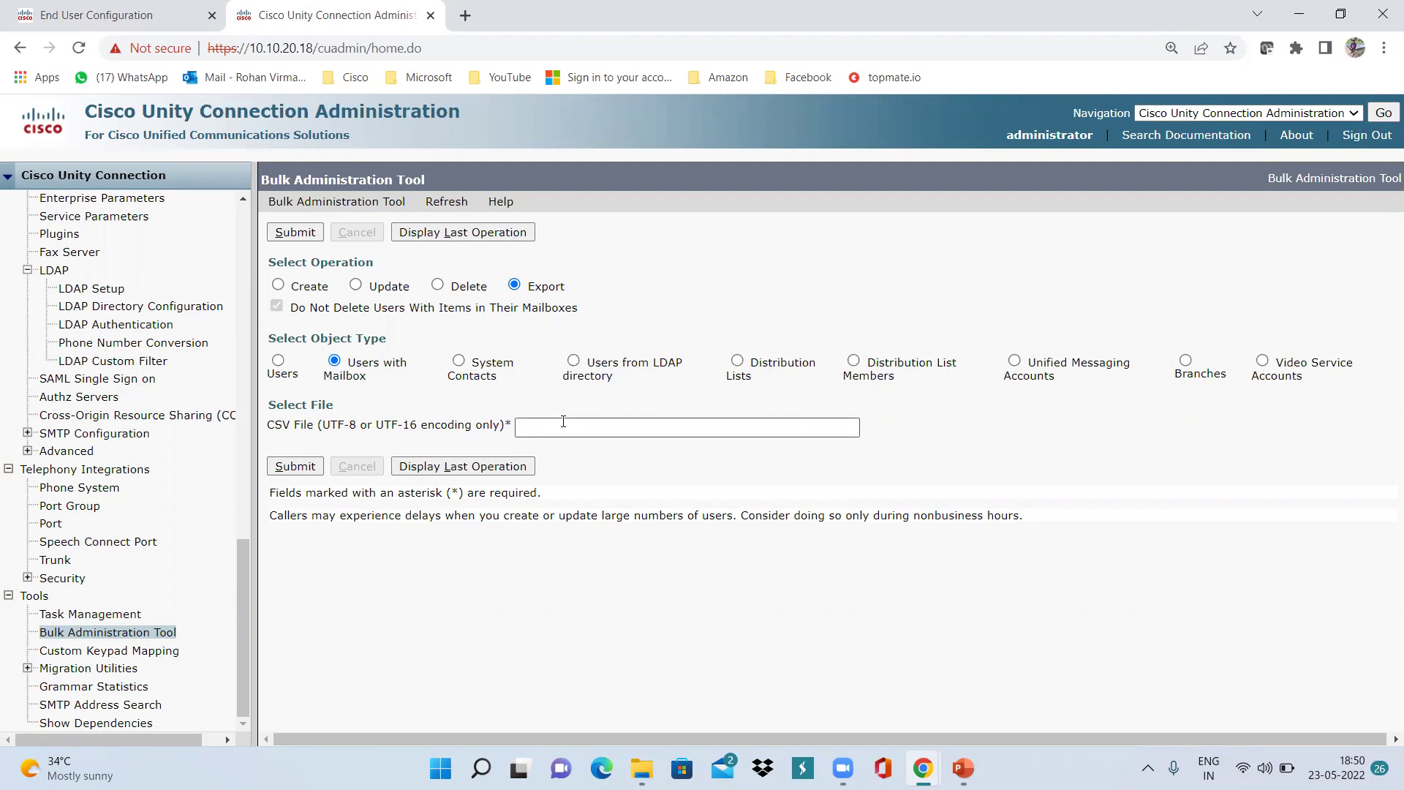
type("U")
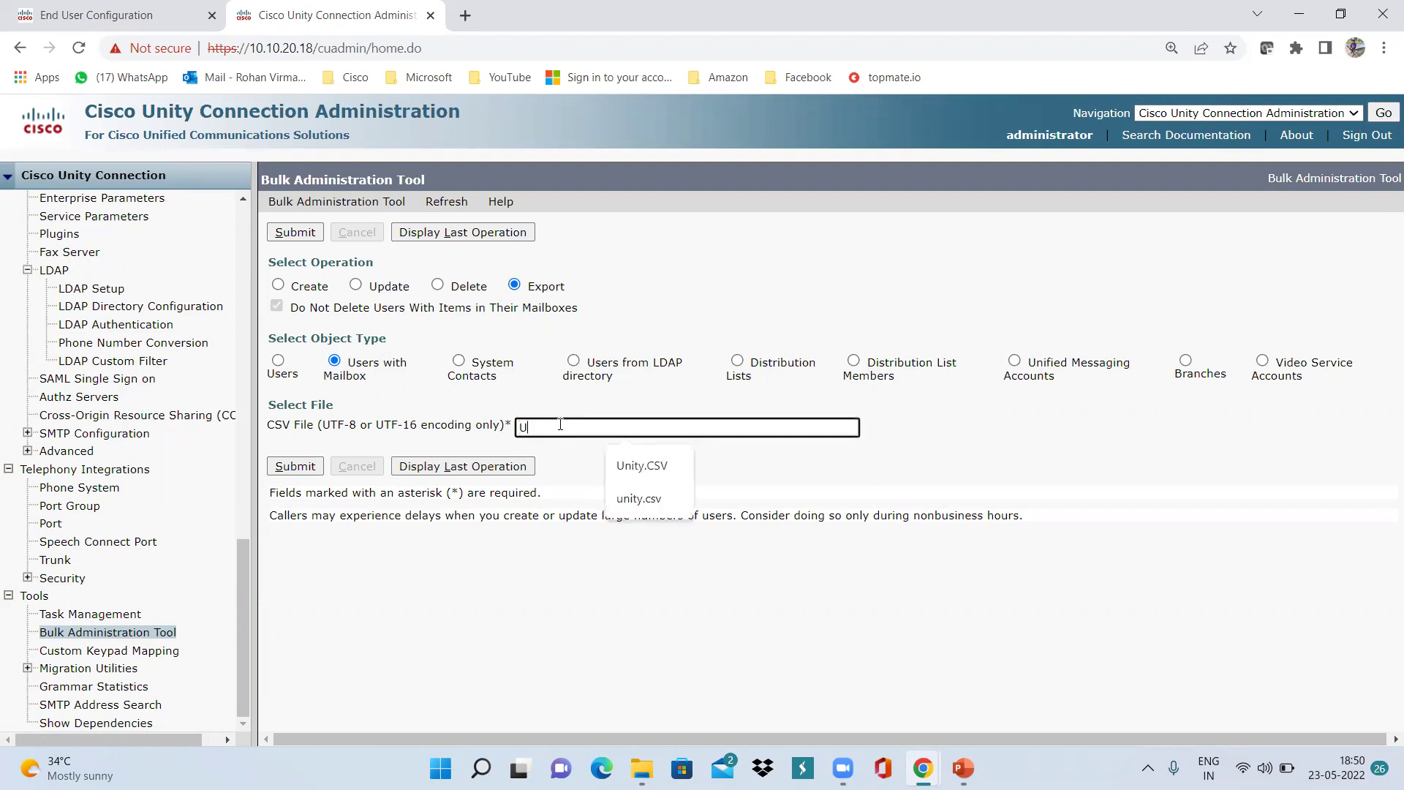
type("nity.csv")
left_click(294, 468)
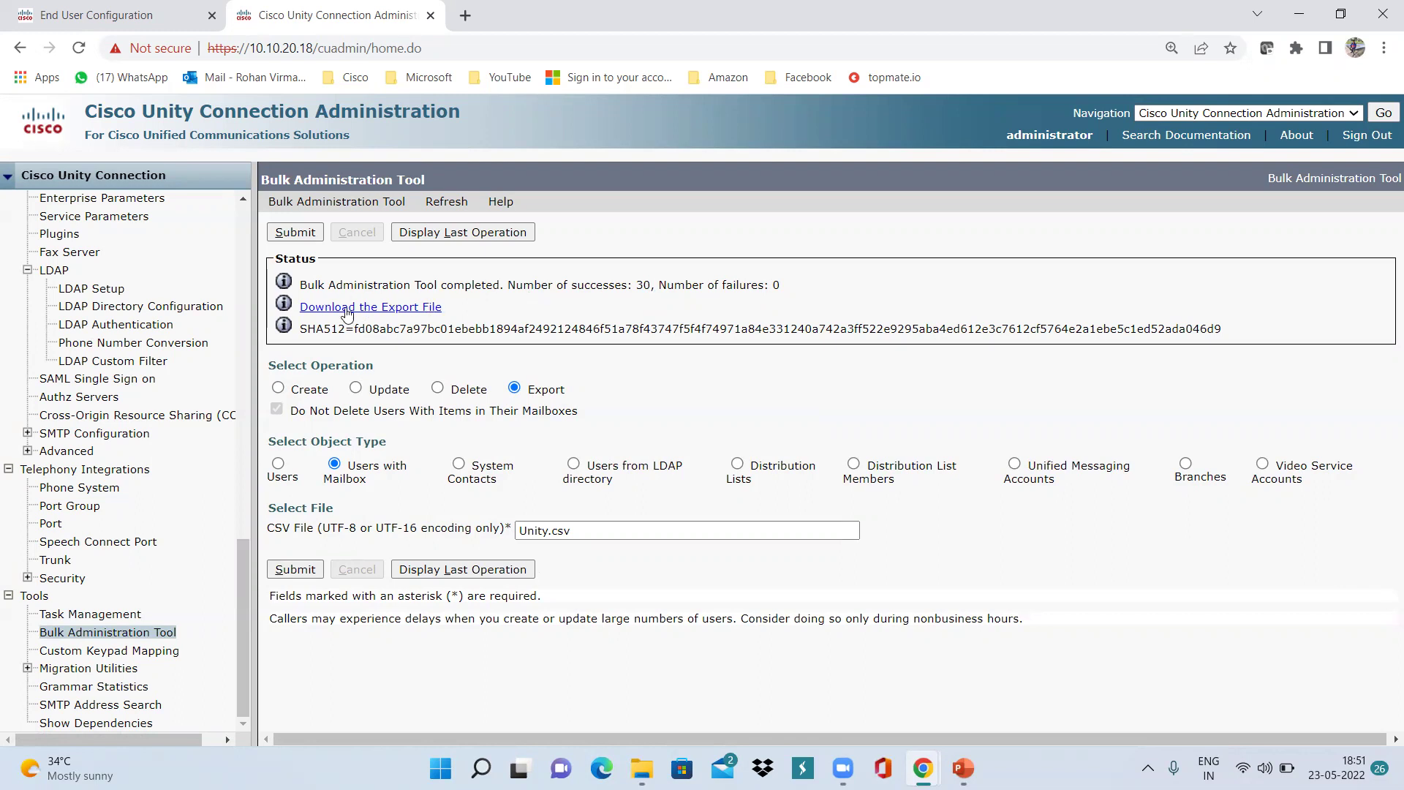
Download the Unity.csv export file and open it in Excel.
left_click(371, 310)
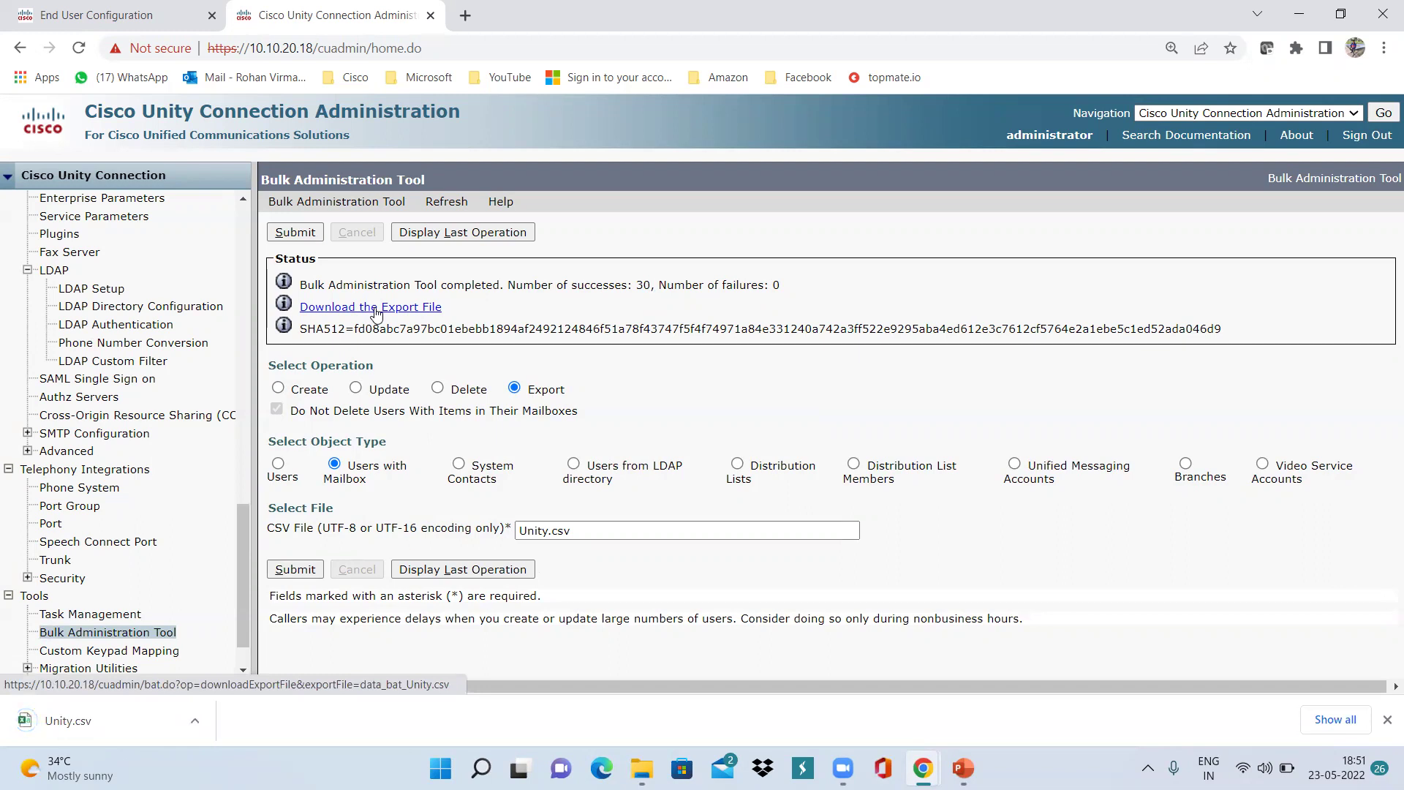
left_click(79, 731)
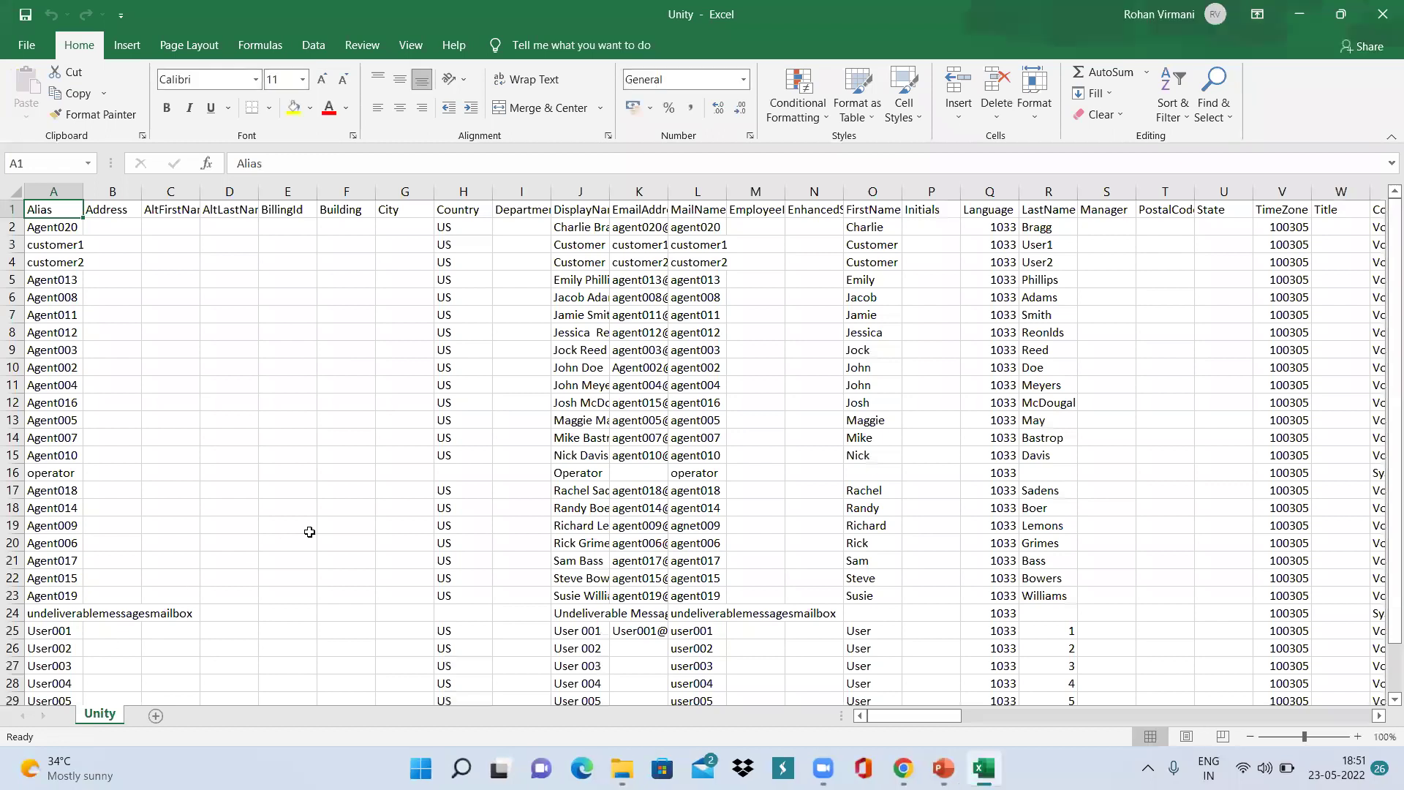
Delete rows 3 to 31, keeping only the header and the Agent020 row.
scroll(310, 532, "down", 5)
scroll(310, 532, "down", 2)
scroll(310, 532, "up", 7)
left_click_drag(16, 251, 6, 660)
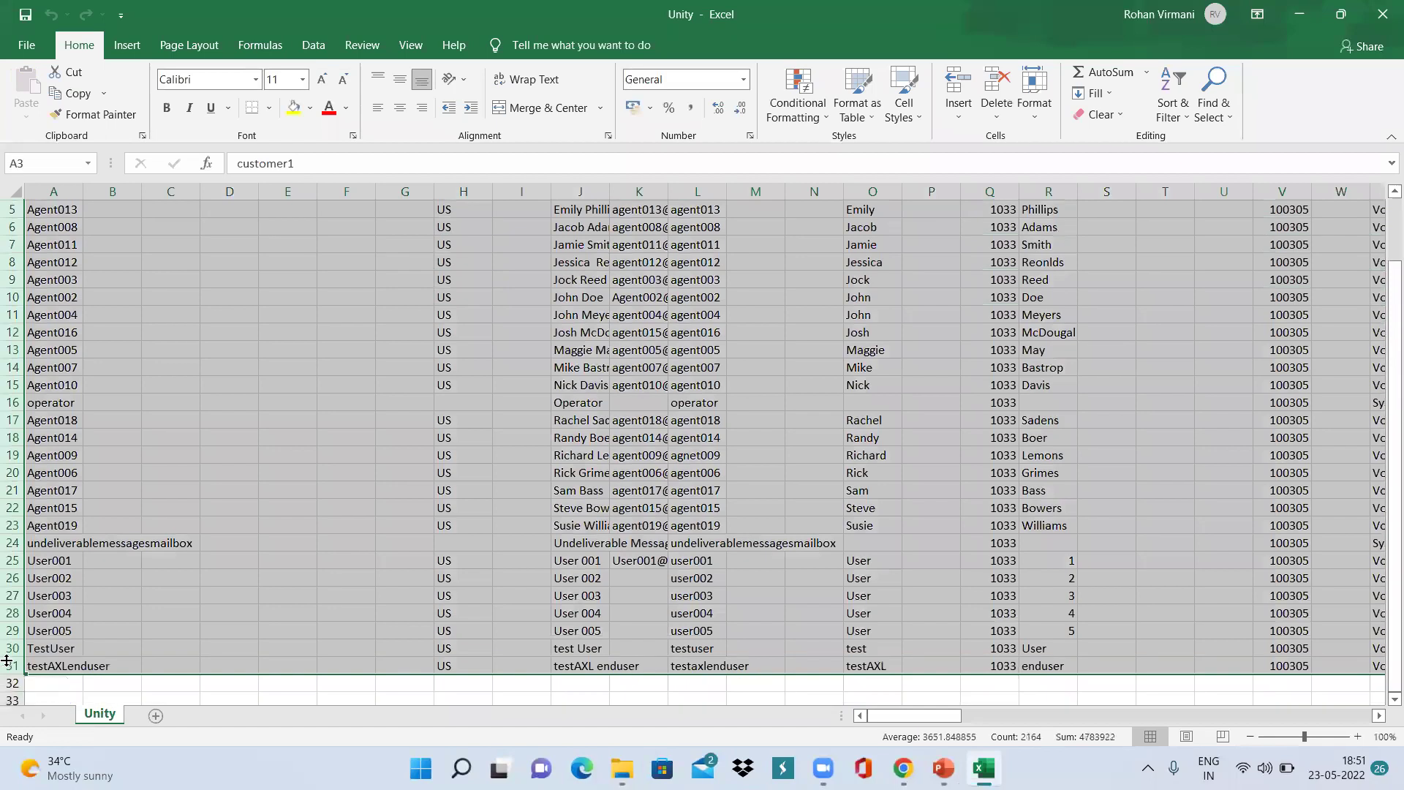
right_click(11, 646)
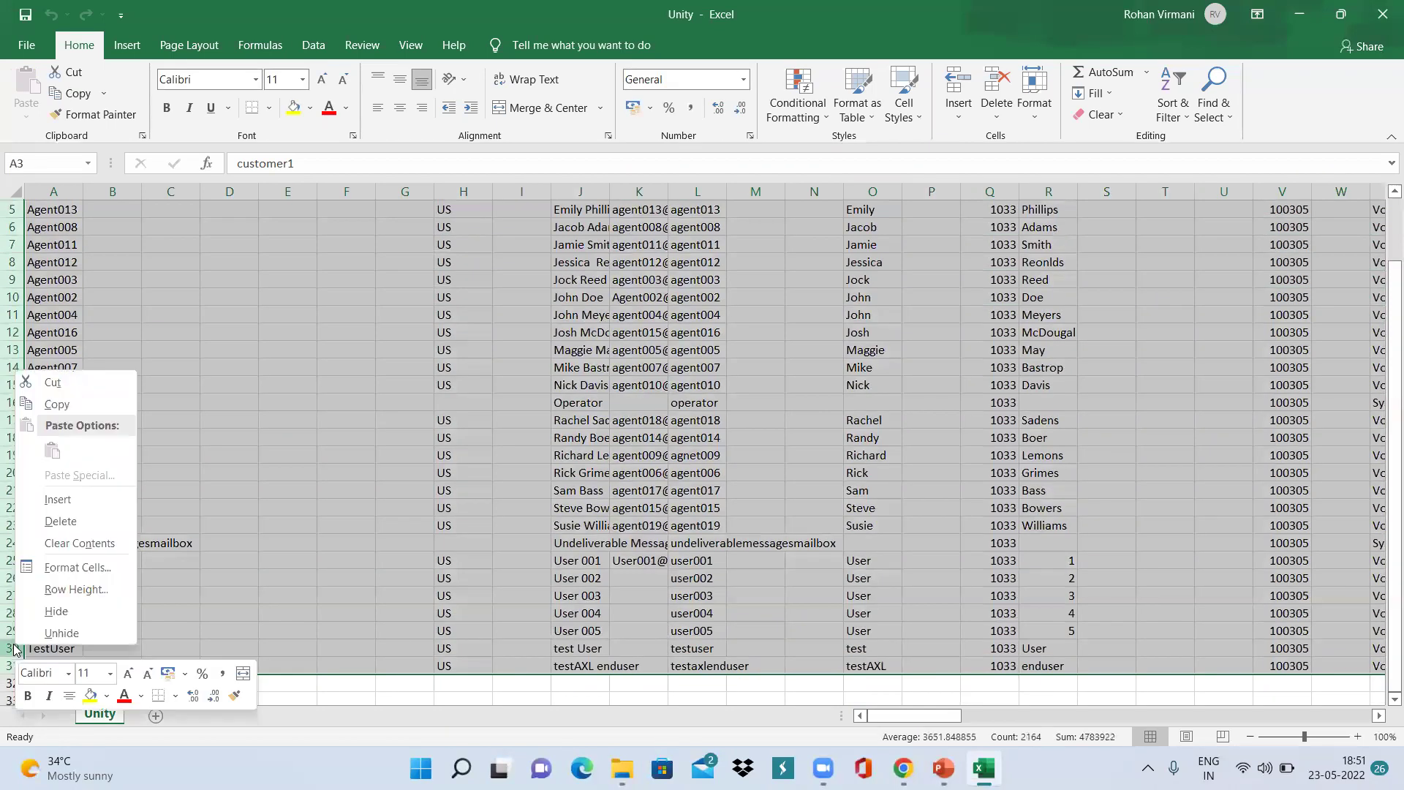
left_click(59, 521)
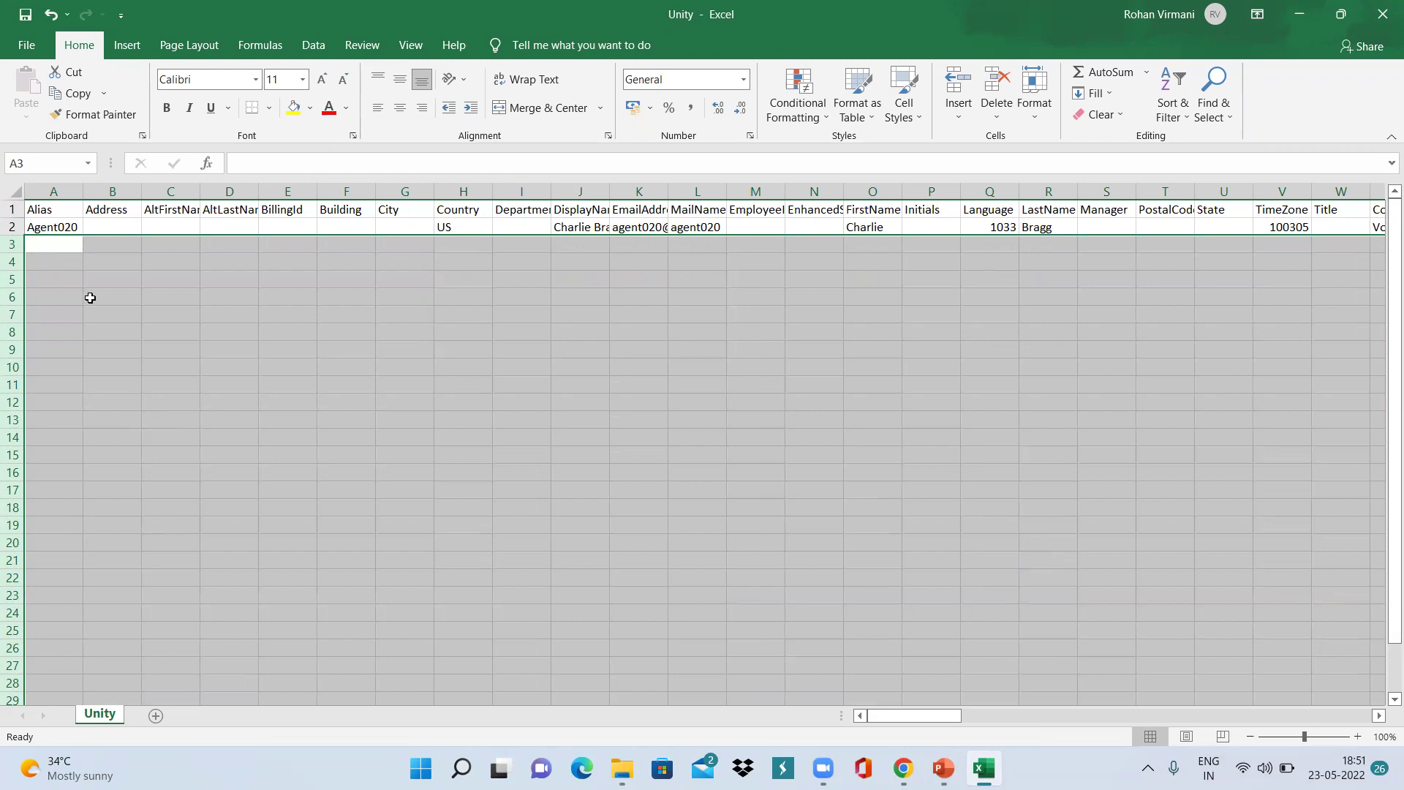
Set alias and mail name to Agent050, display name TestUser, first name Test, last name User.
left_click(63, 227)
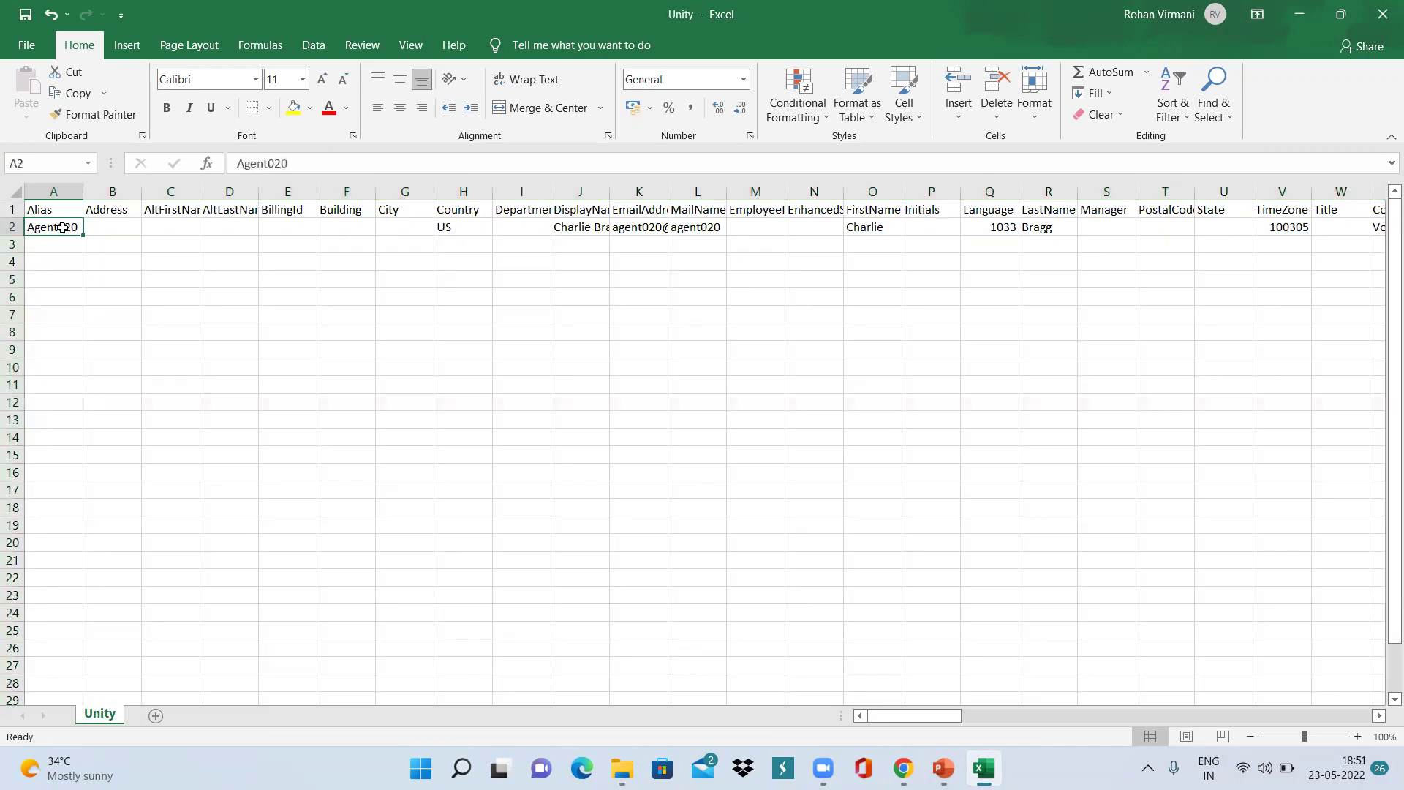
type("Agent")
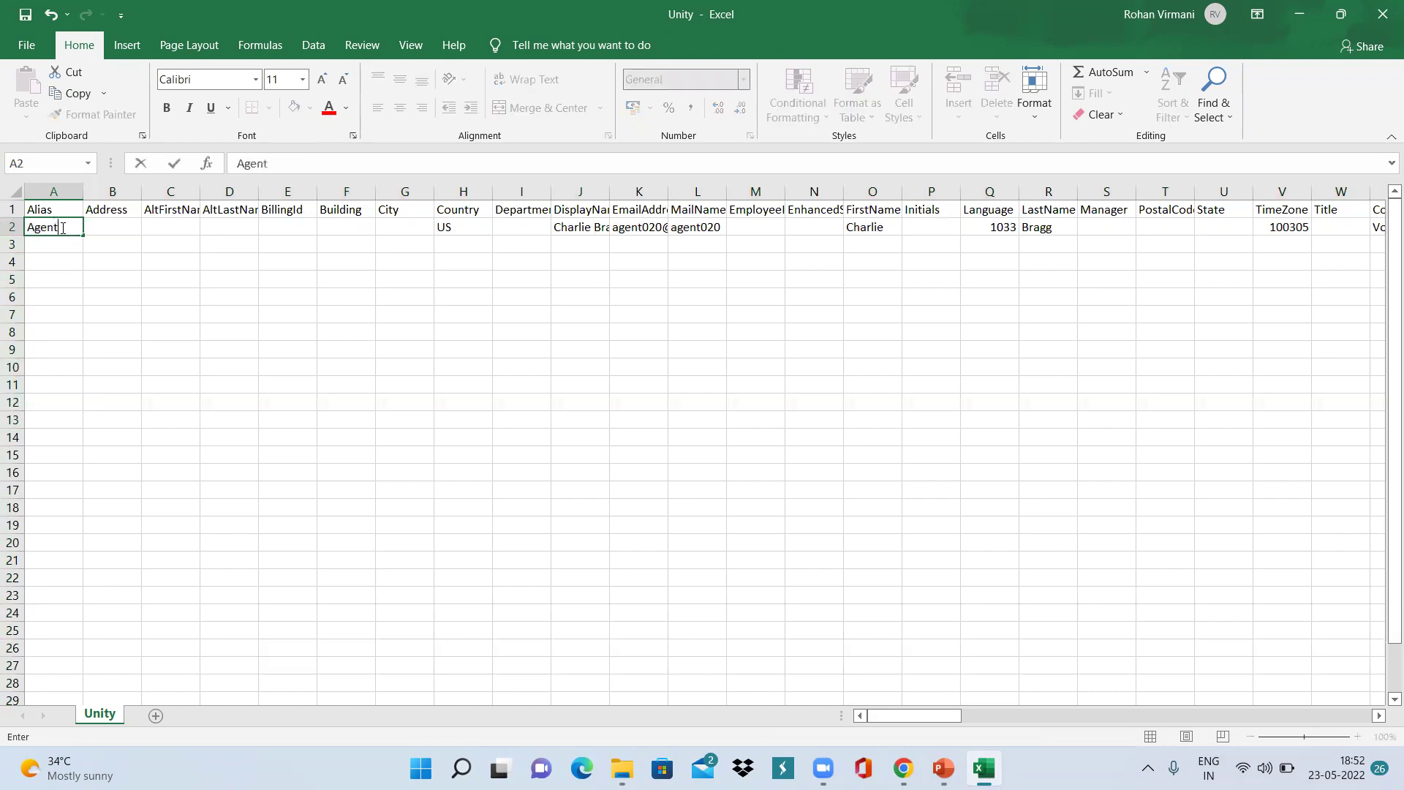
type("050")
left_click(578, 227)
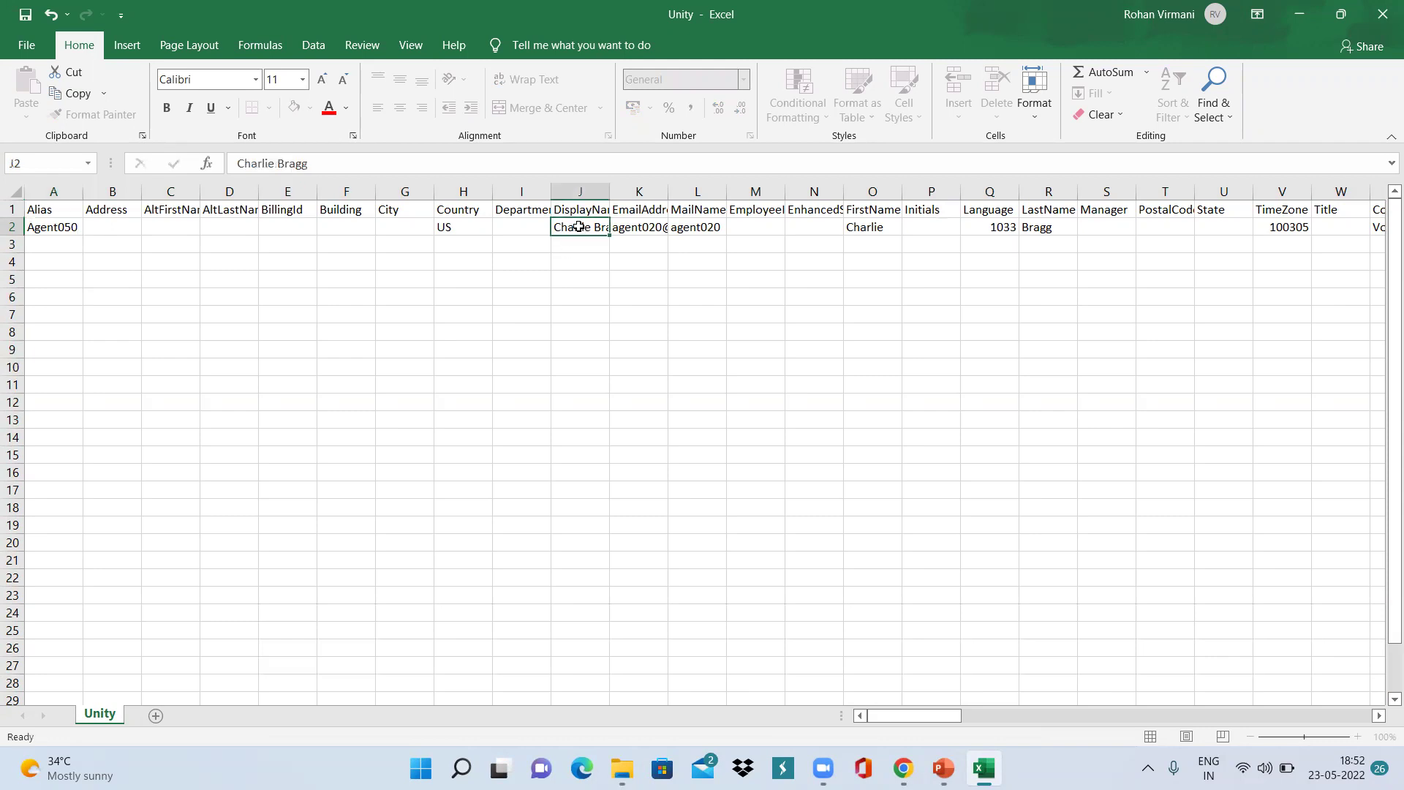
type("Tes")
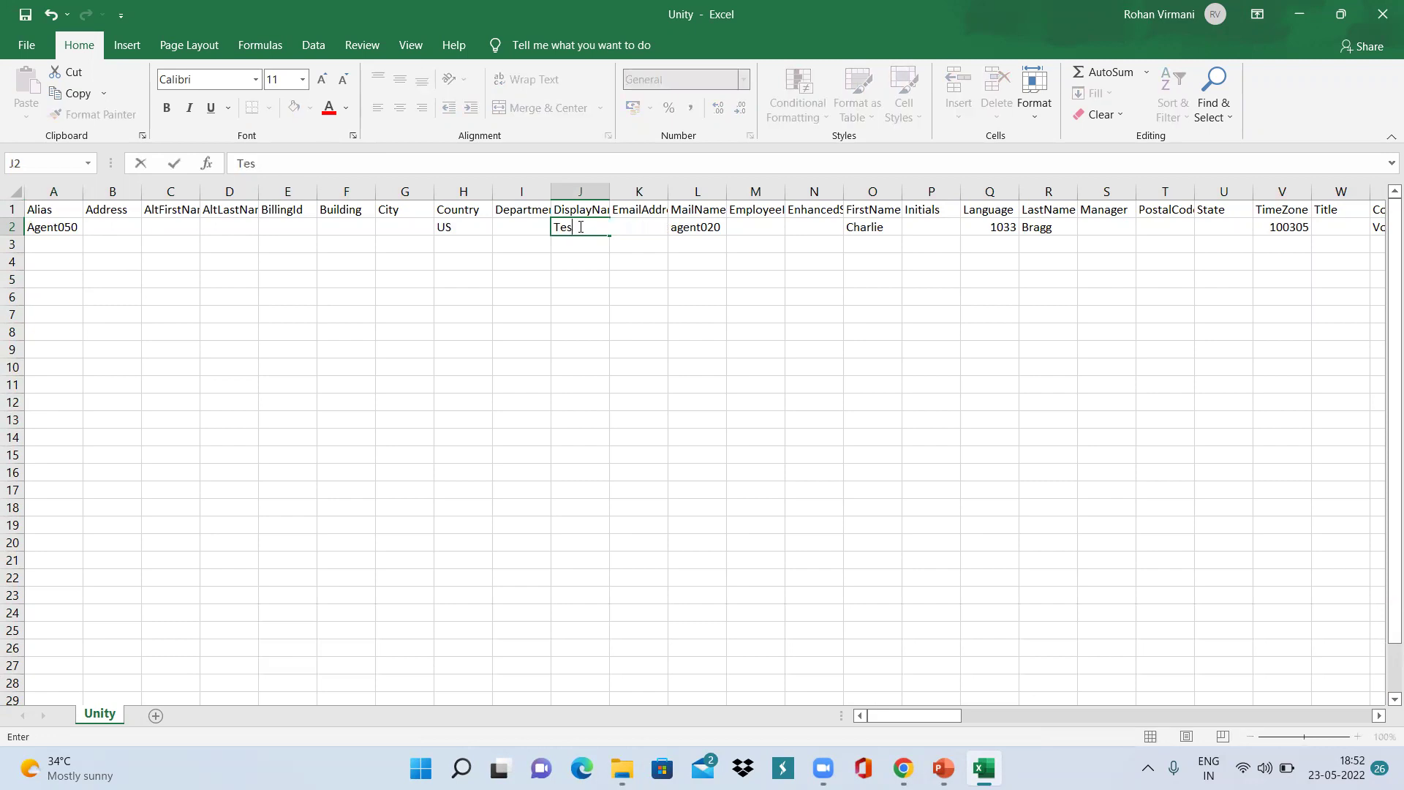
type("tUser")
left_click(708, 226)
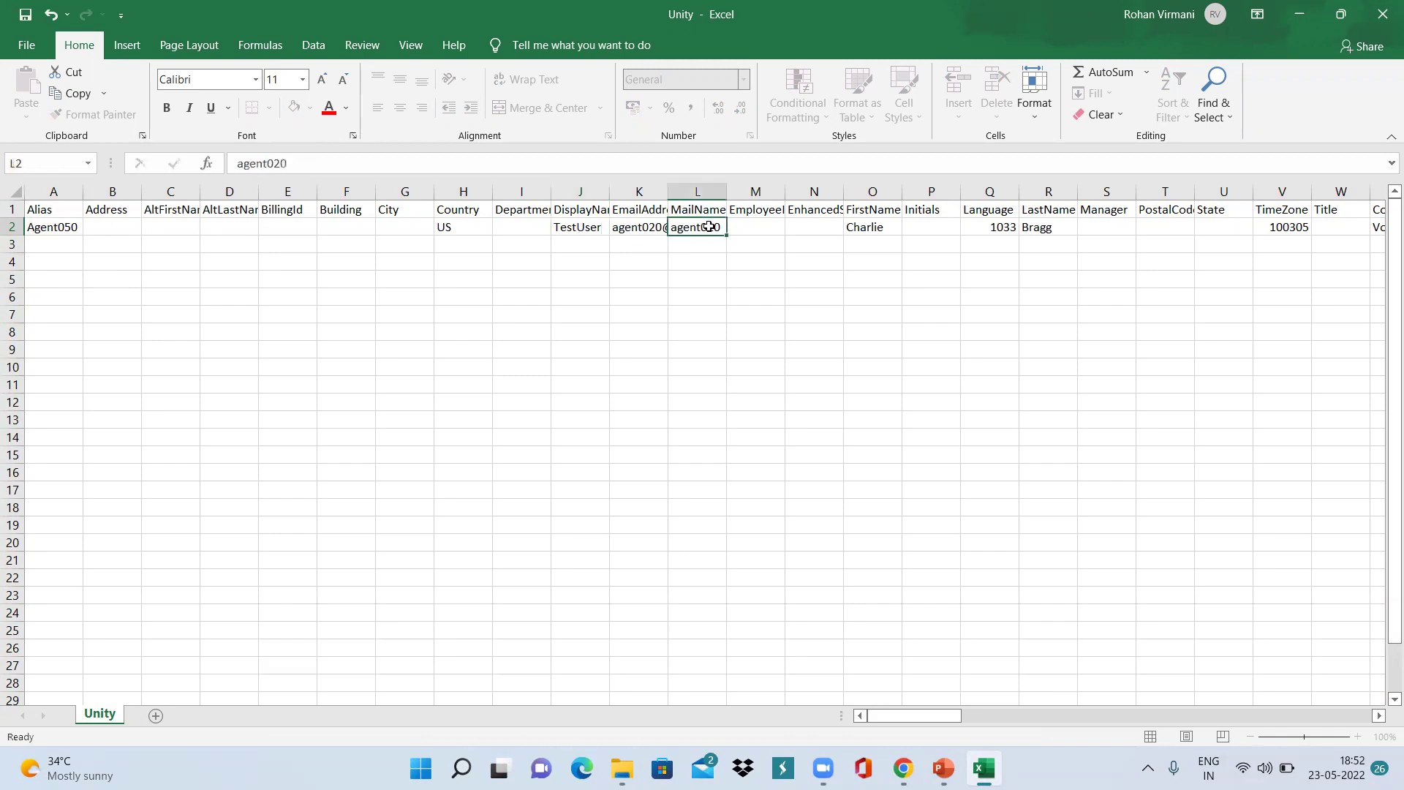
type("Agent")
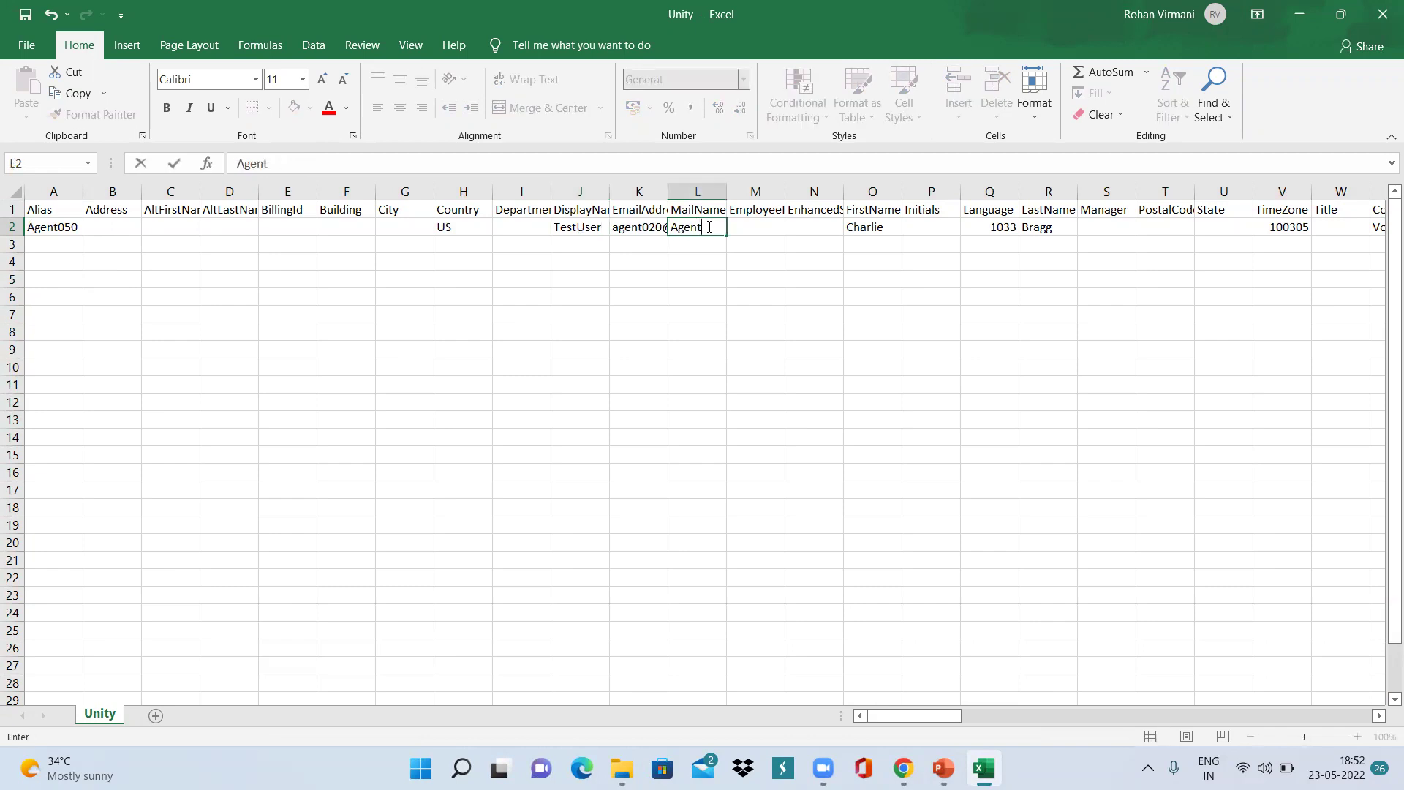
type("050")
left_click(857, 227)
type("Test")
key("ctrl+Return")
key("Tab")
key("Tab")
key("Tab")
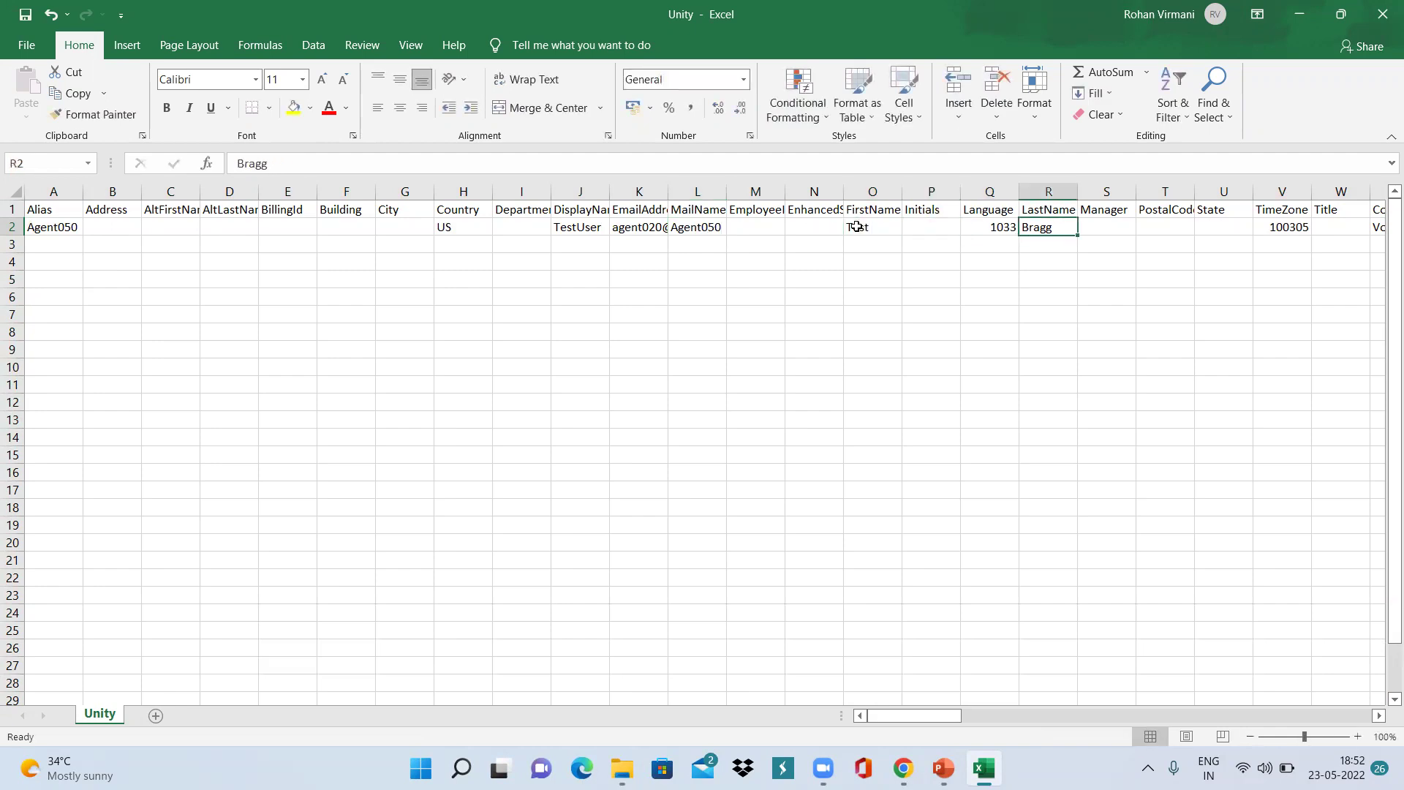
type("User")
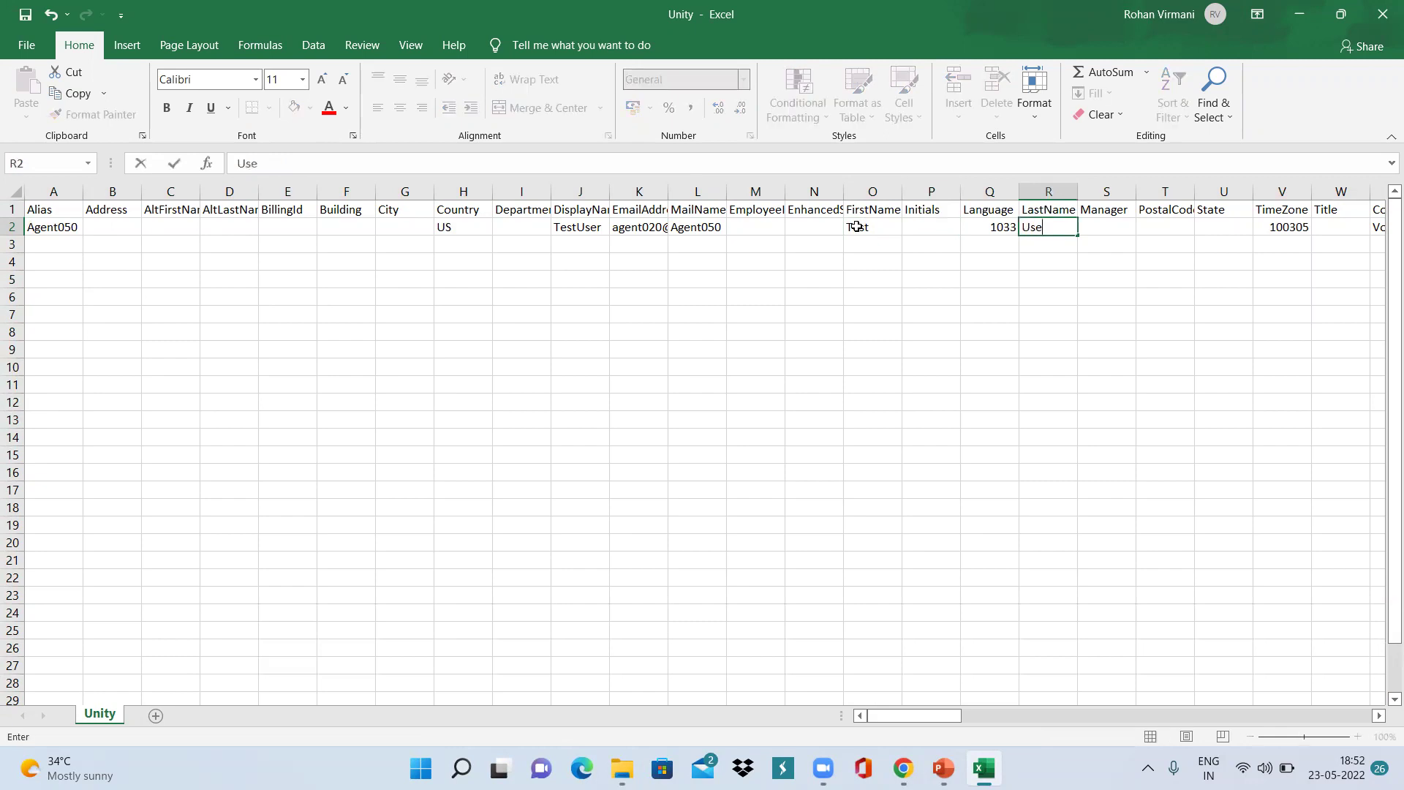
key("Tab")
key("Tab")
key("Tab")
key("Tab")
key("Tab")
key("Tab")
key("Tab")
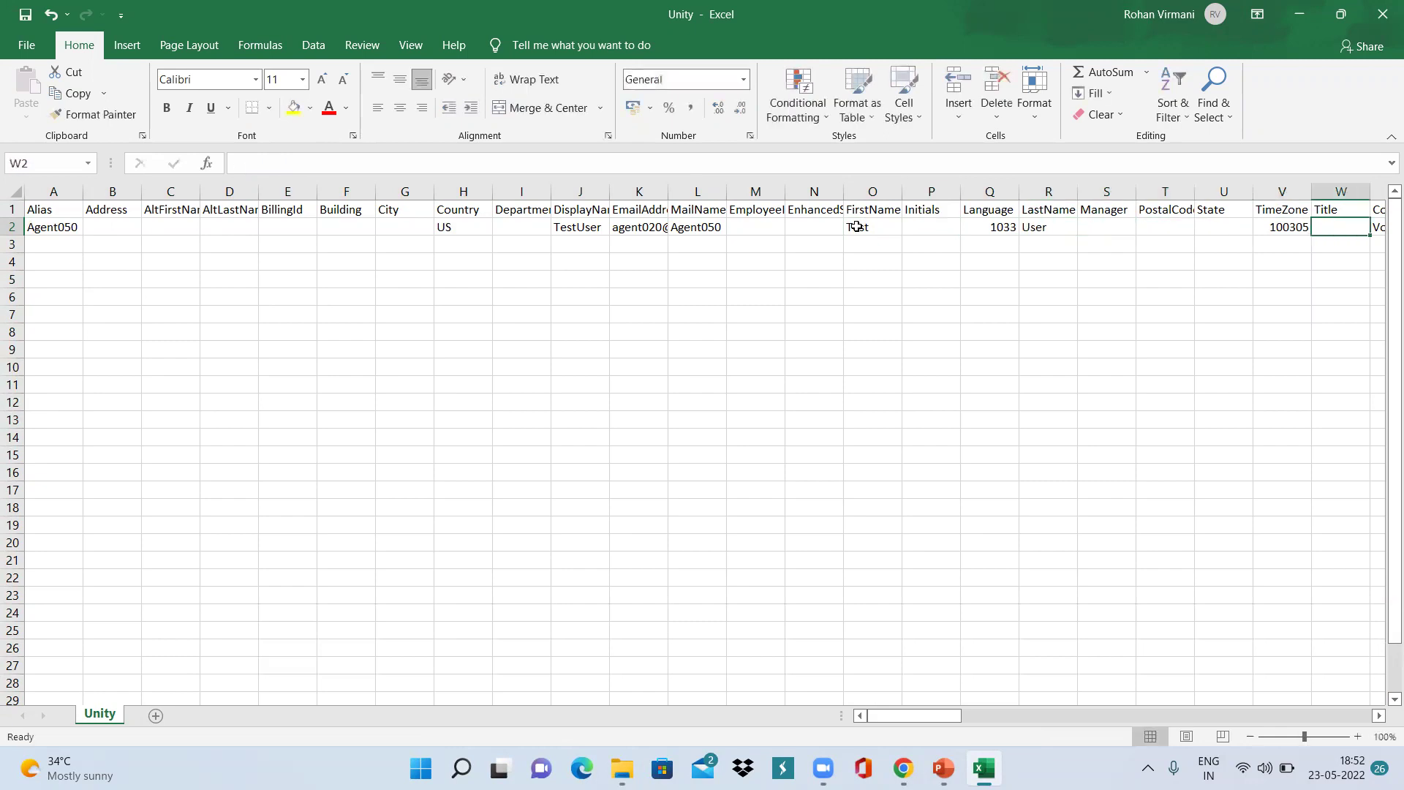
Set the Extension (Y2) and TransferExtension (AC2) cells to 5555.
key("Left")
key("Right")
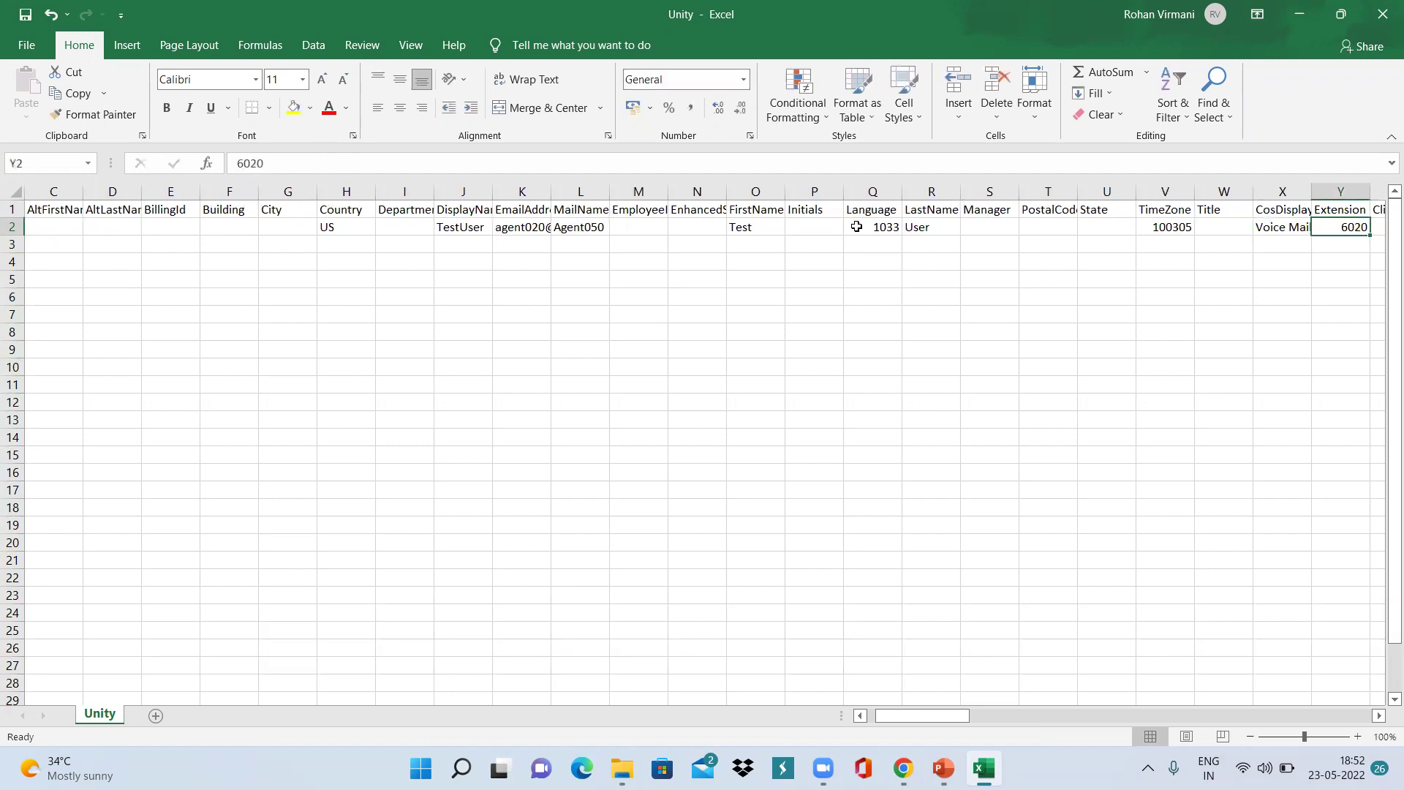
key("Right")
key("Left")
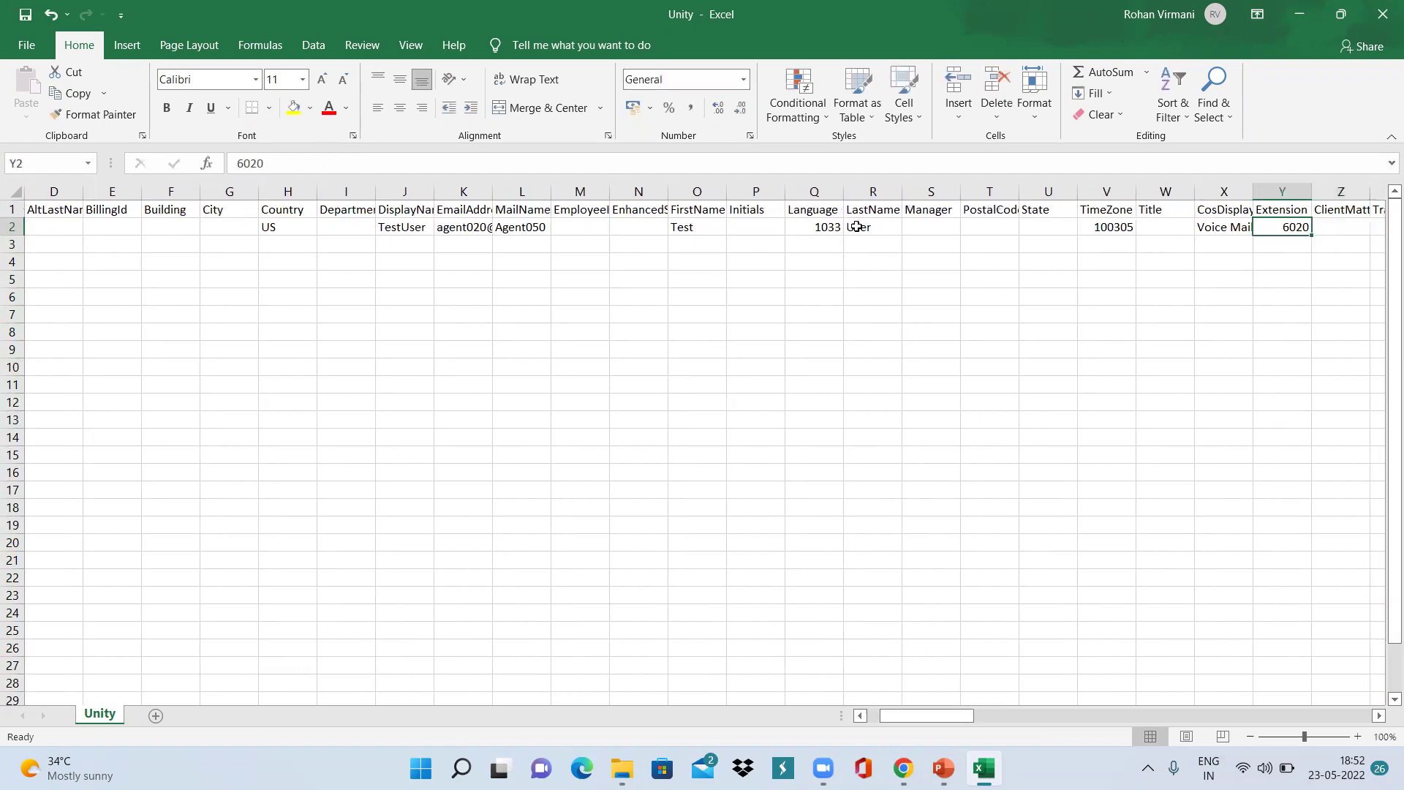
type("55")
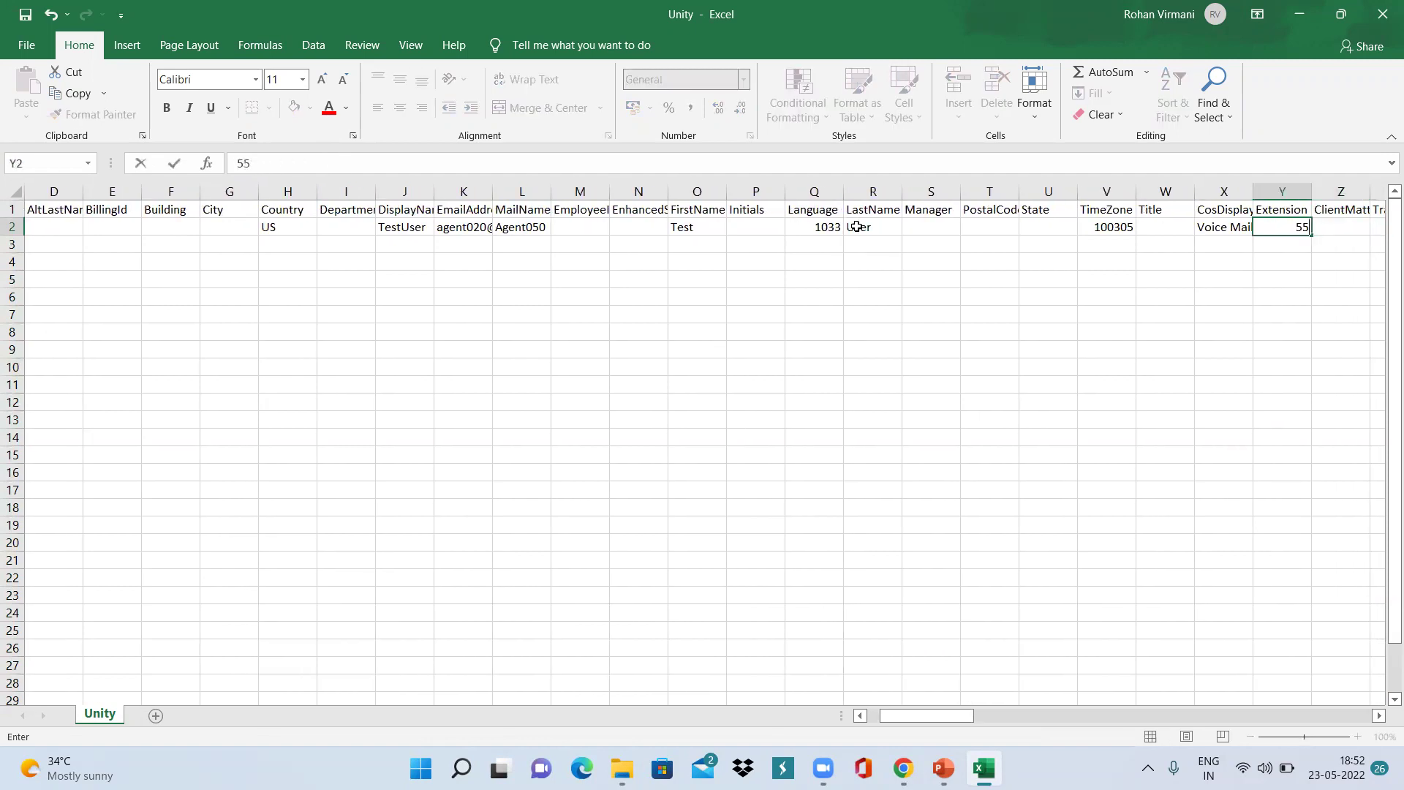
type("55")
key("Tab")
key("Tab")
key("Tab")
key("Tab")
key("Tab")
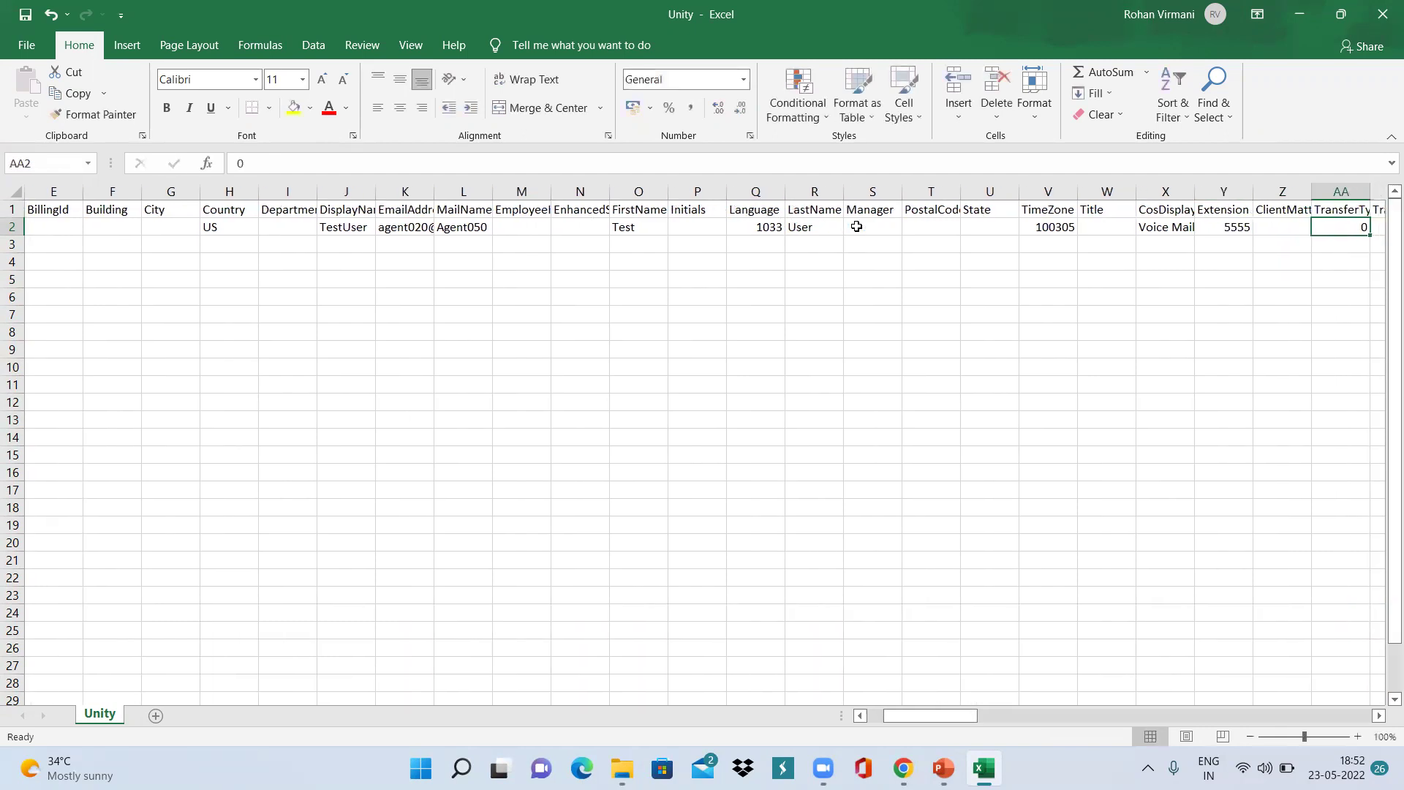
key("Left")
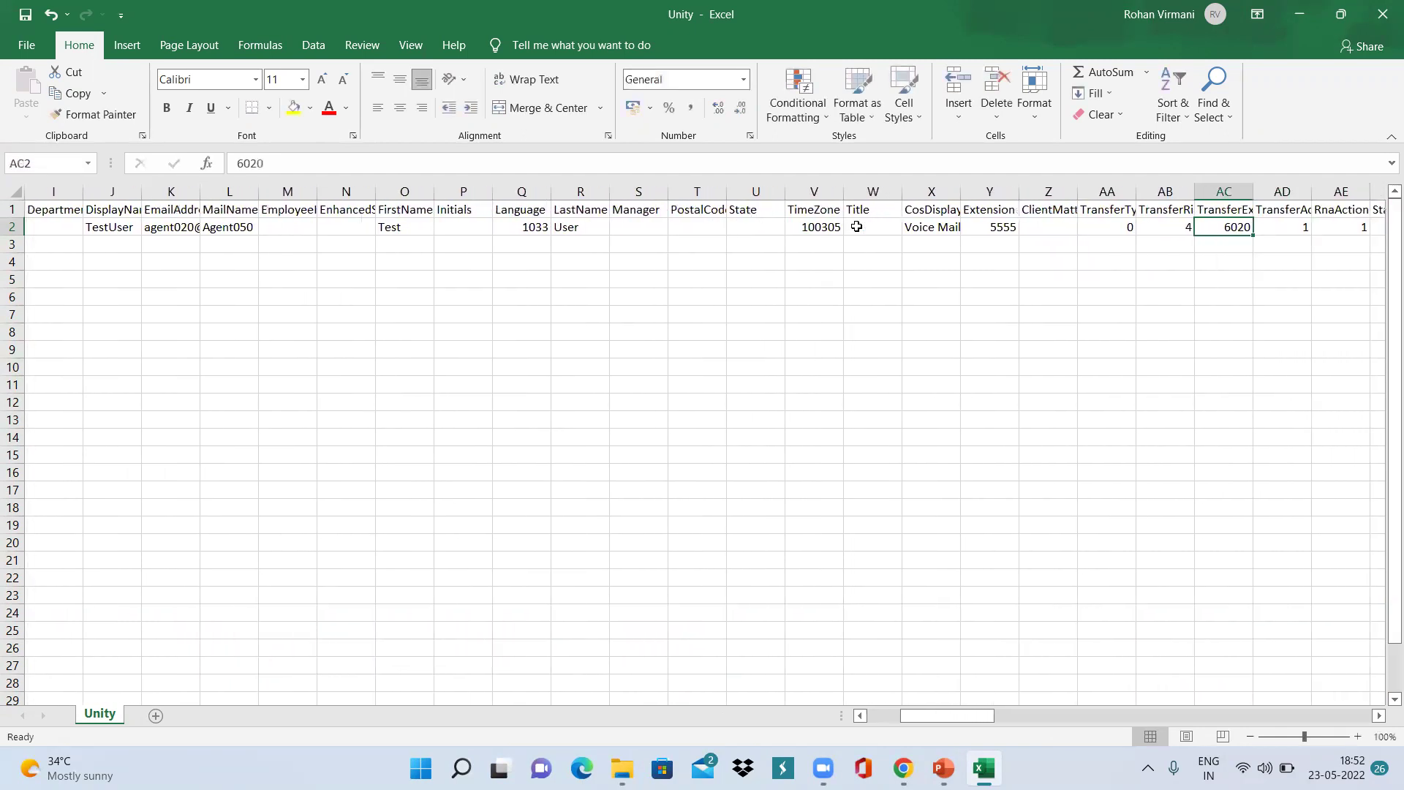
type("5555")
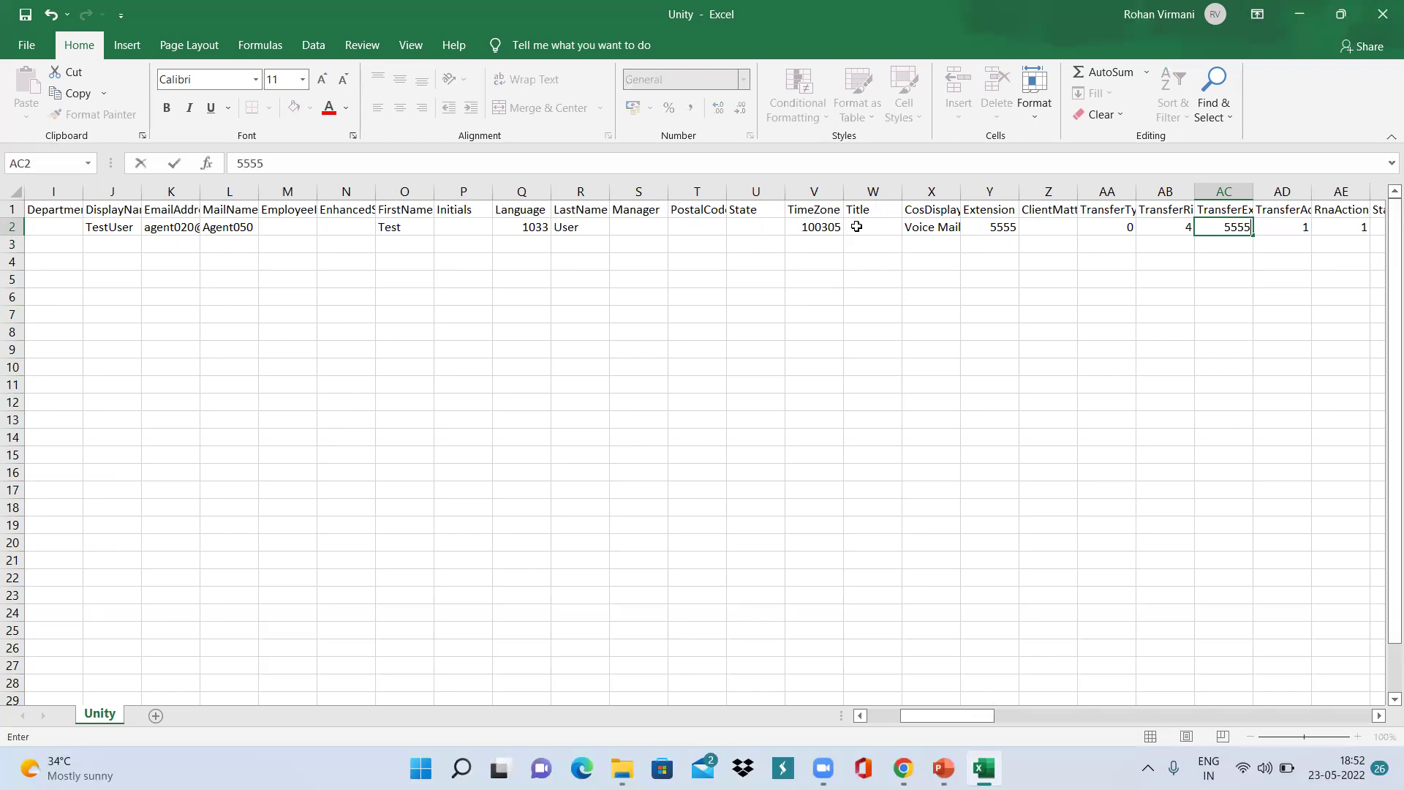
key("Tab")
key("Tab")
key("Tab")
key("Tab")
key("Tab")
key("Tab")
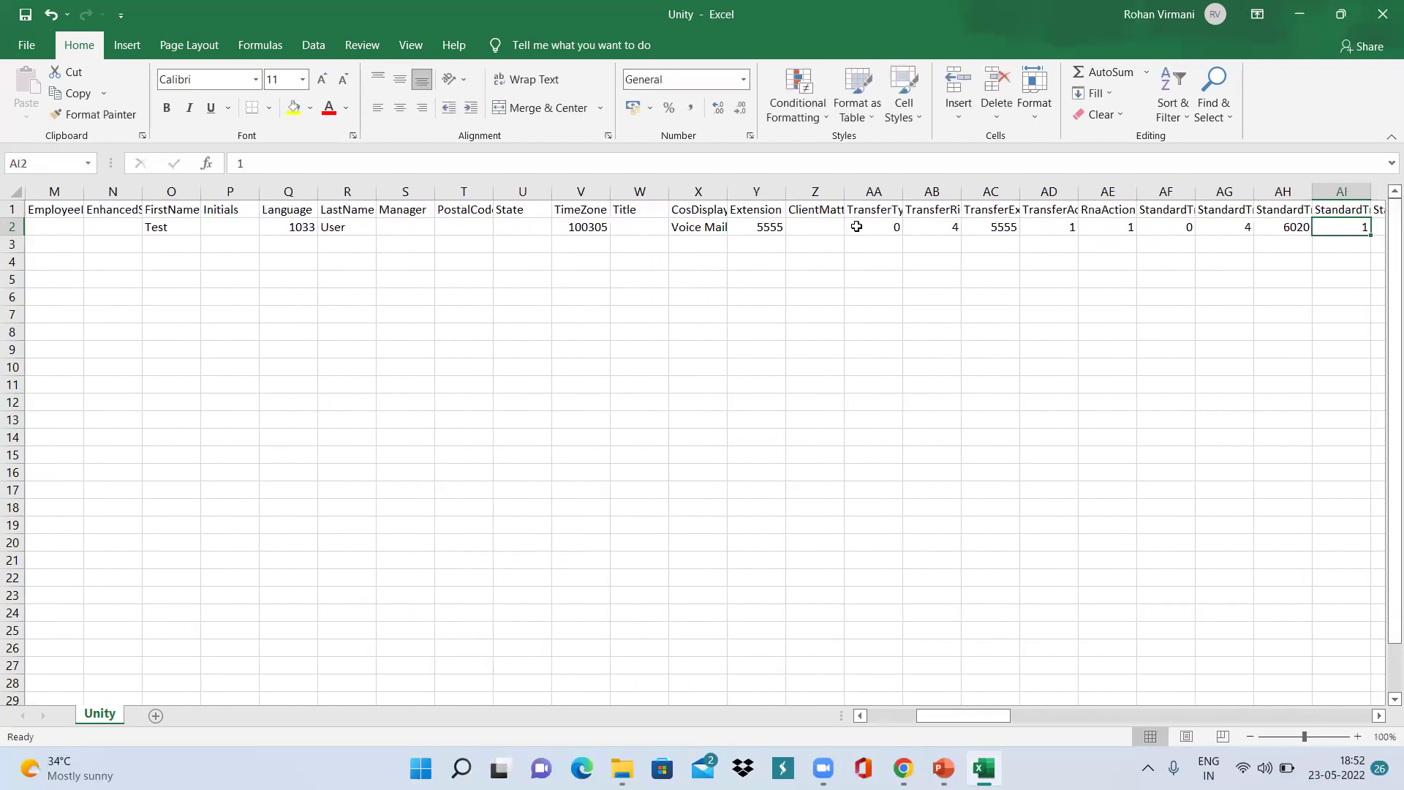
Replace 6020 with 5555 in cells AH2 and AM2 and the MWIExtension cell AP2.
key("Tab")
key("Left")
key("Left")
type("5555")
key("Tab")
key("Tab")
key("Tab")
key("Tab")
key("Tab")
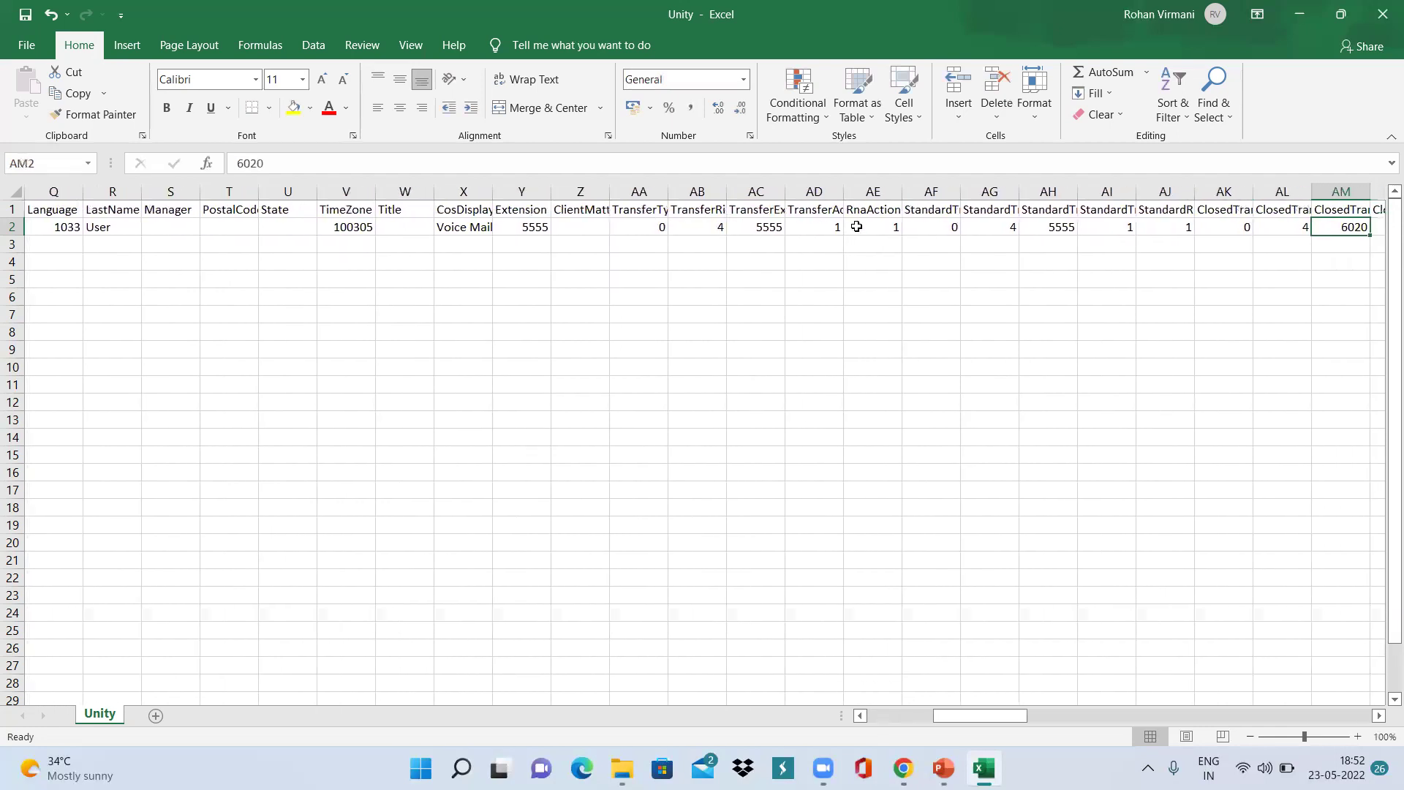
key("Tab")
key("Tab")
key("Left")
key("Left")
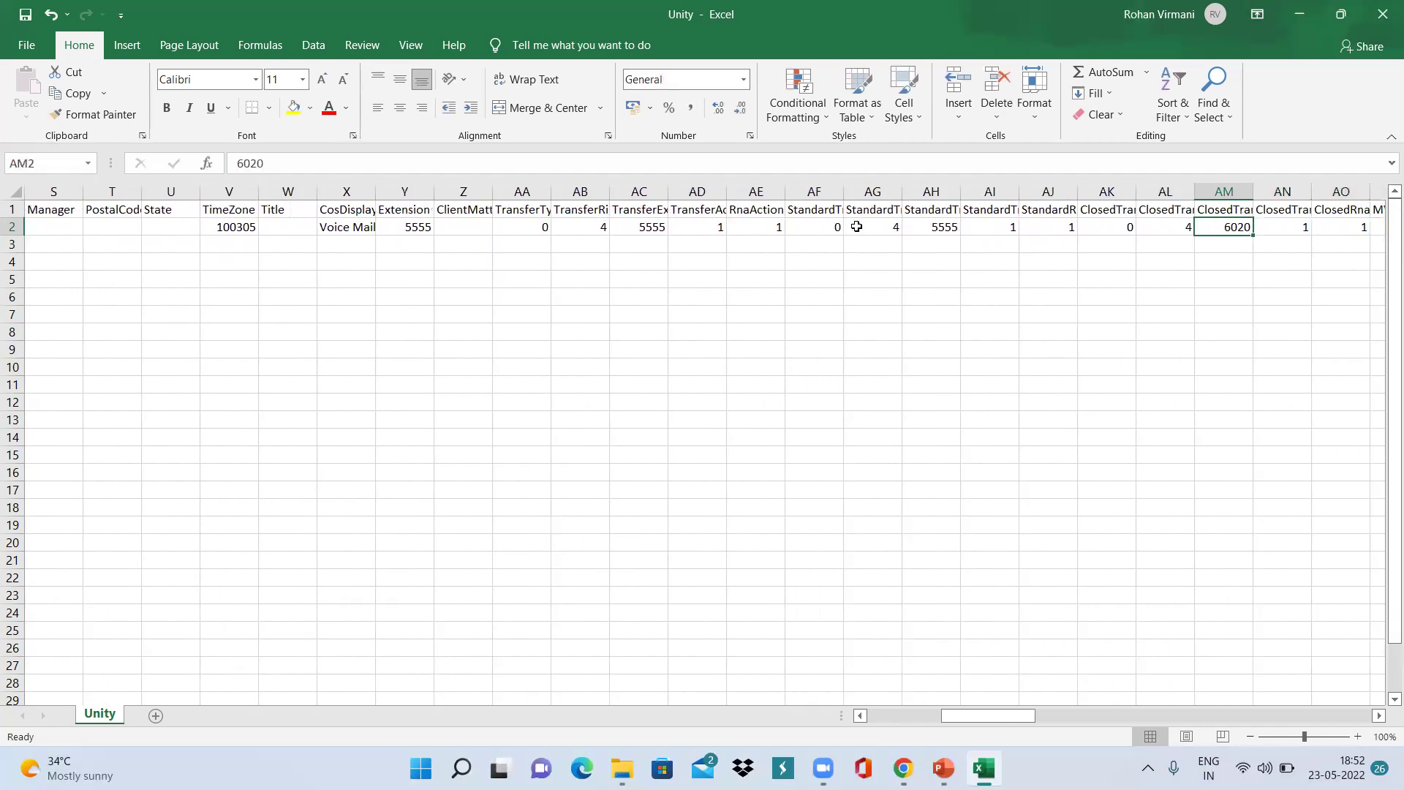
type("5555")
key("Tab")
key("Tab")
key("Tab")
key("Tab")
key("Left")
type("5555")
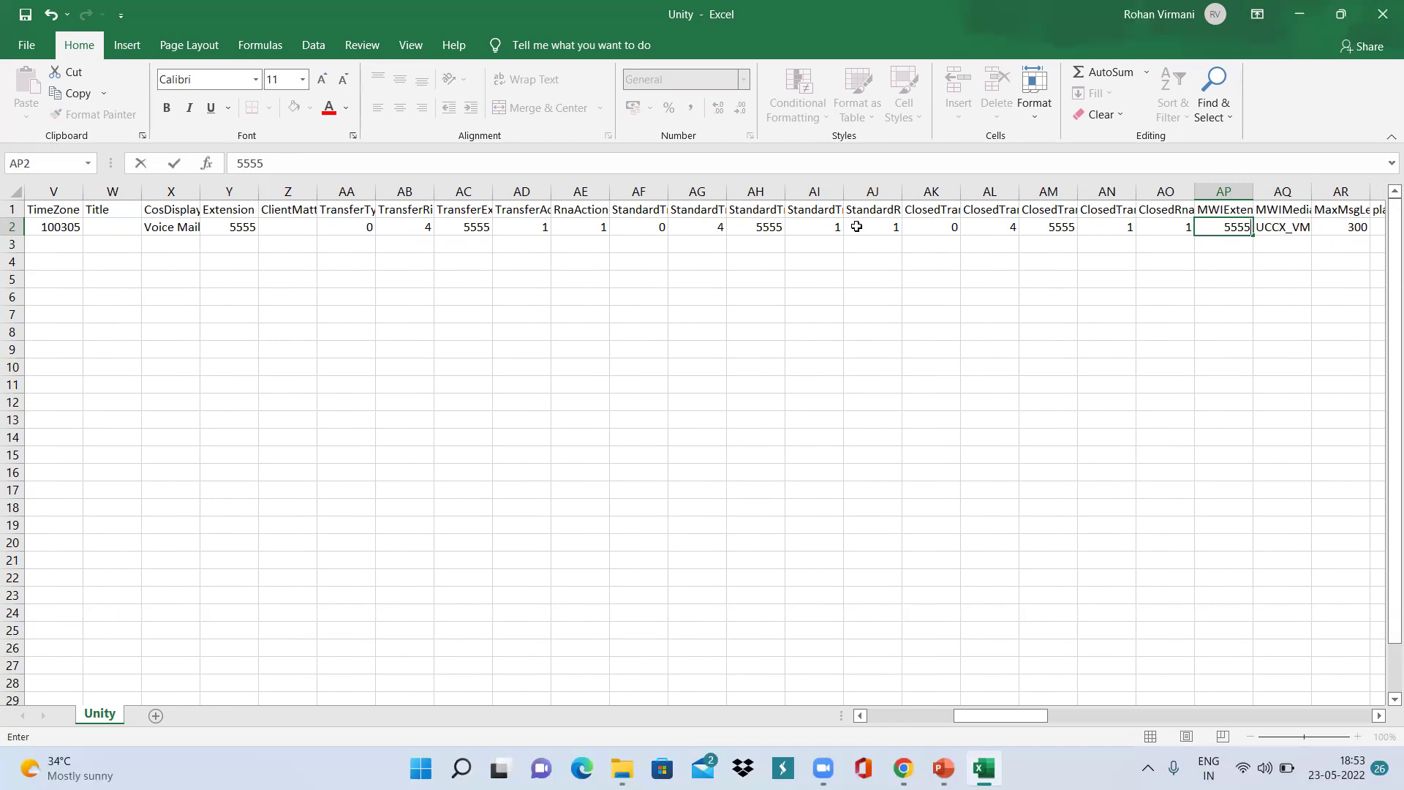
key("Tab")
key("Tab")
key("Left")
key("Tab")
key("Tab")
key("Tab")
key("Tab")
key("Tab")
key("Tab")
key("Tab")
key("Tab")
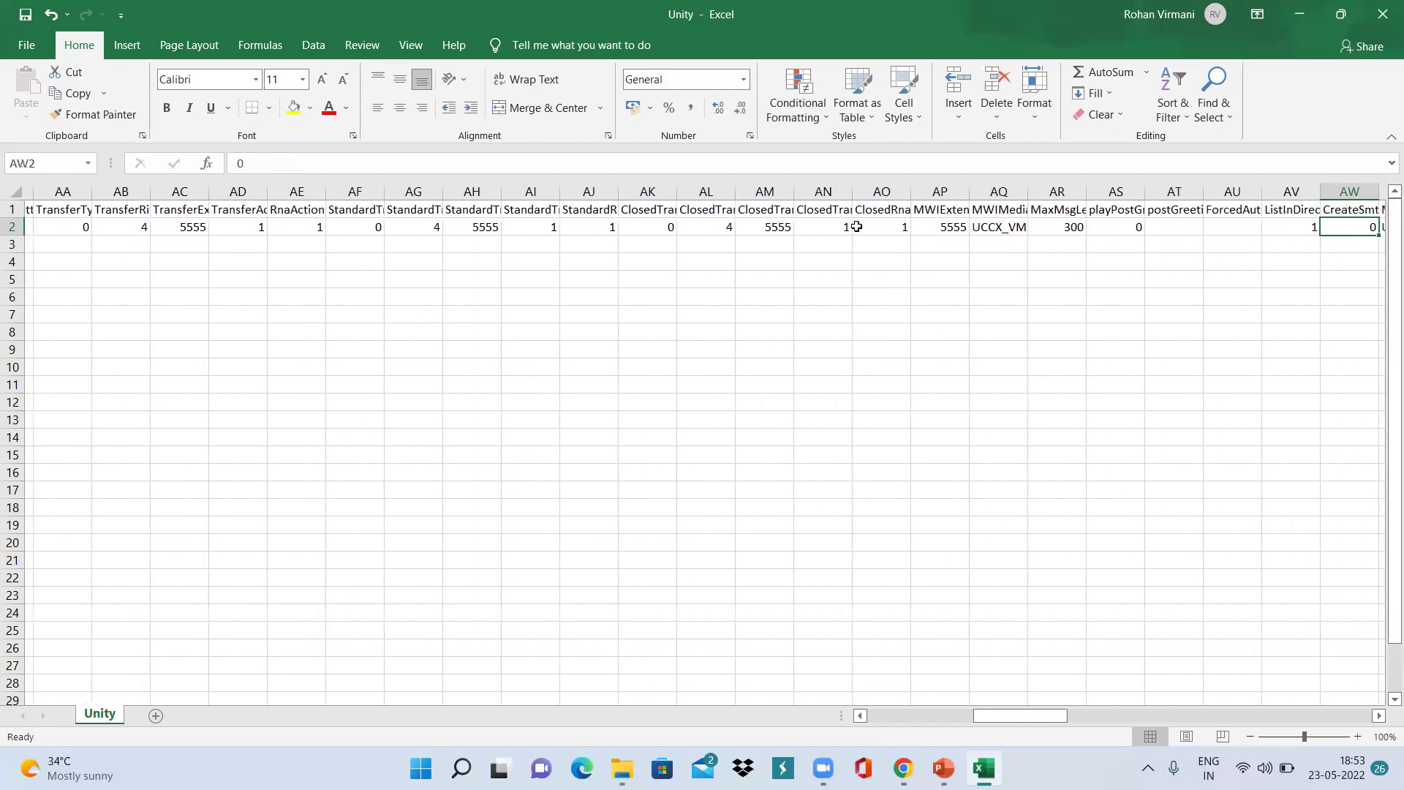
key("Tab")
key("Tab")
key("Tab")
key("Tab")
key("Tab")
key("Tab")
key("Tab")
key("Tab")
key("Tab")
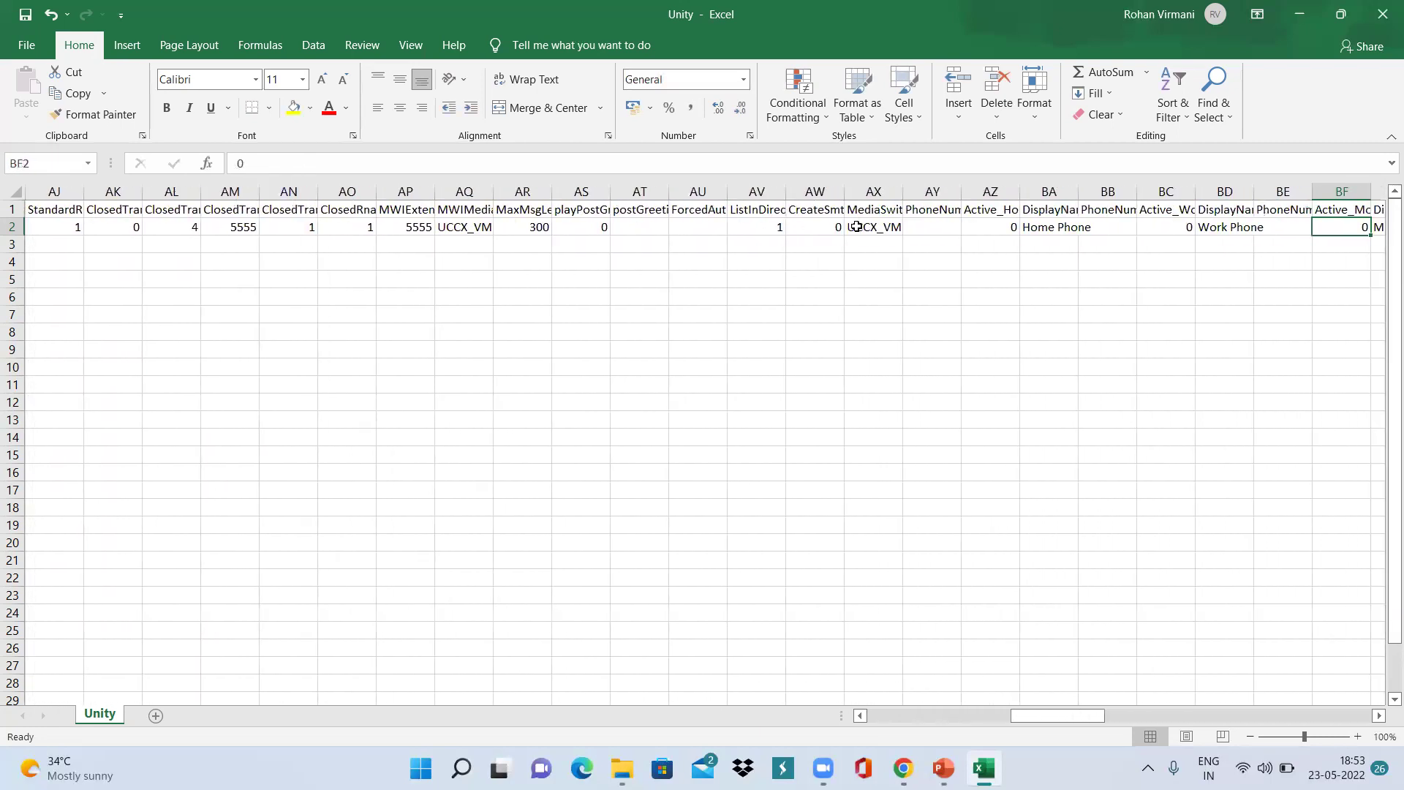
key("Tab")
key("Tab")
key("Tab")
Save the edited Unity sheet and close Excel.
key("Left")
key("Left")
key("Left")
key("Left")
key("Left")
key("Left")
key("Left")
key("Left")
key("Left")
key("Left")
key("Left")
key("Left")
key("Left")
key("Left")
key("Left")
key("Left")
key("Left")
key("Left")
key("Left")
key("Left")
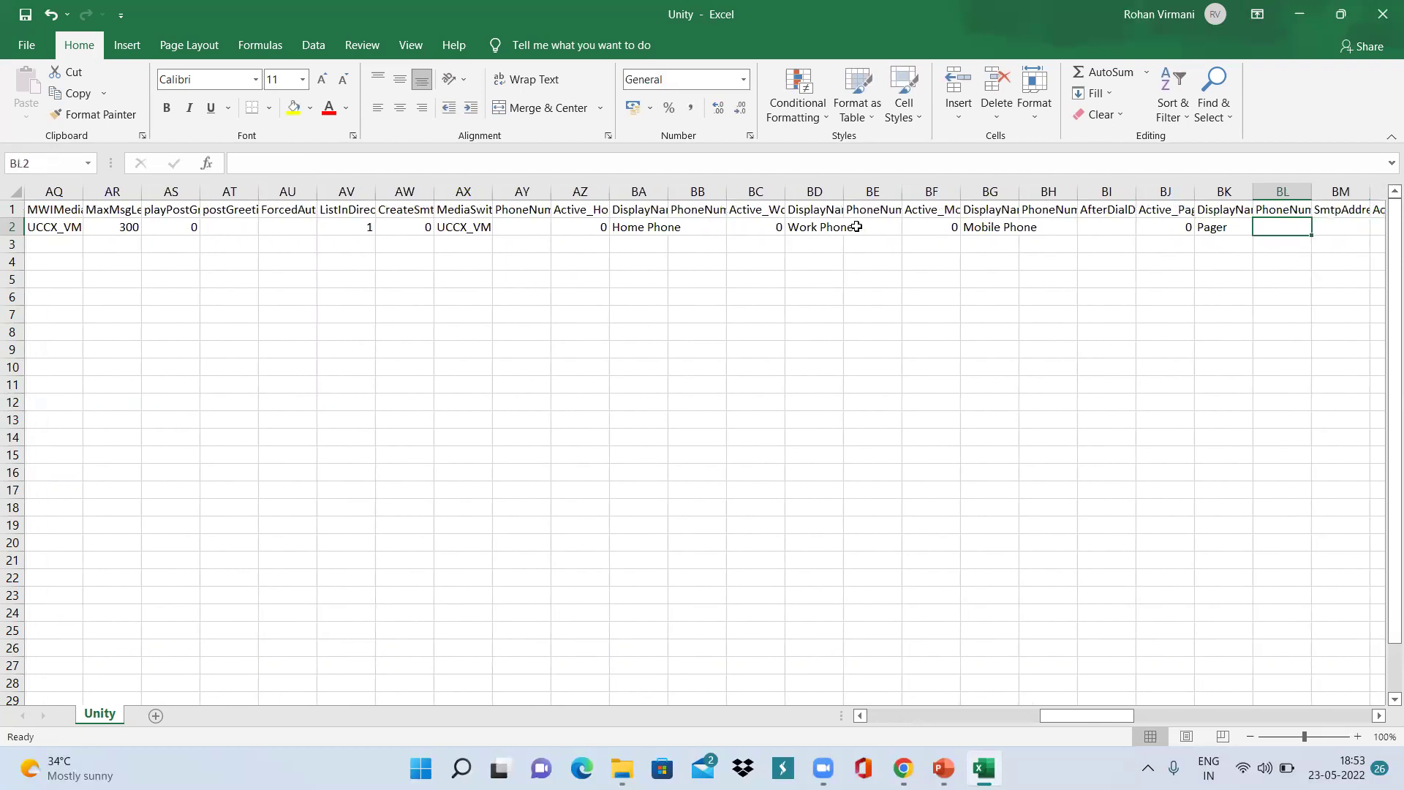
key("Left")
key("Left")
key("Left")
key("Left")
key("Left")
key("Left")
key("Left")
key("Left")
key("Left")
key("Left")
key("Left")
key("Left")
key("Left")
key("Left")
key("Left")
key("Left")
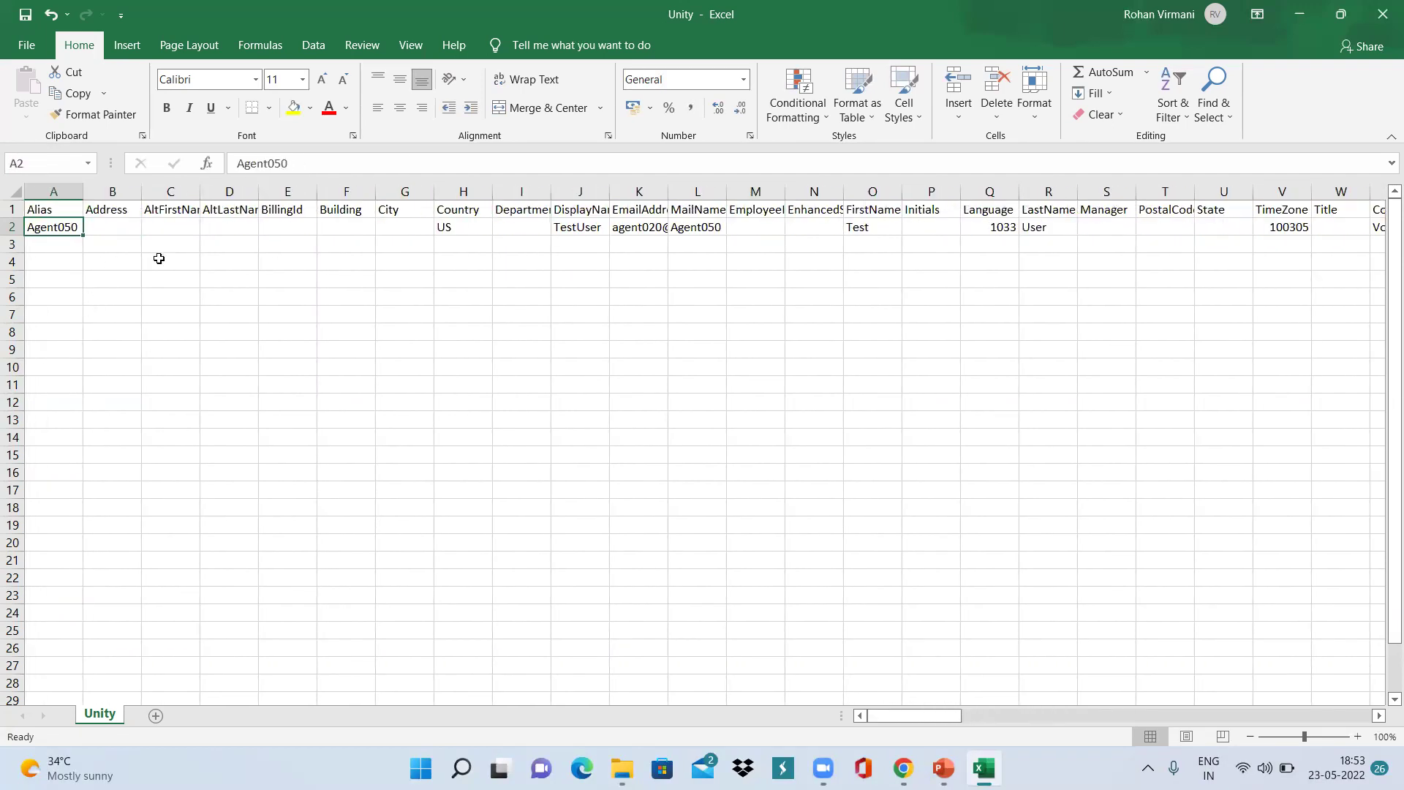
left_click(25, 16)
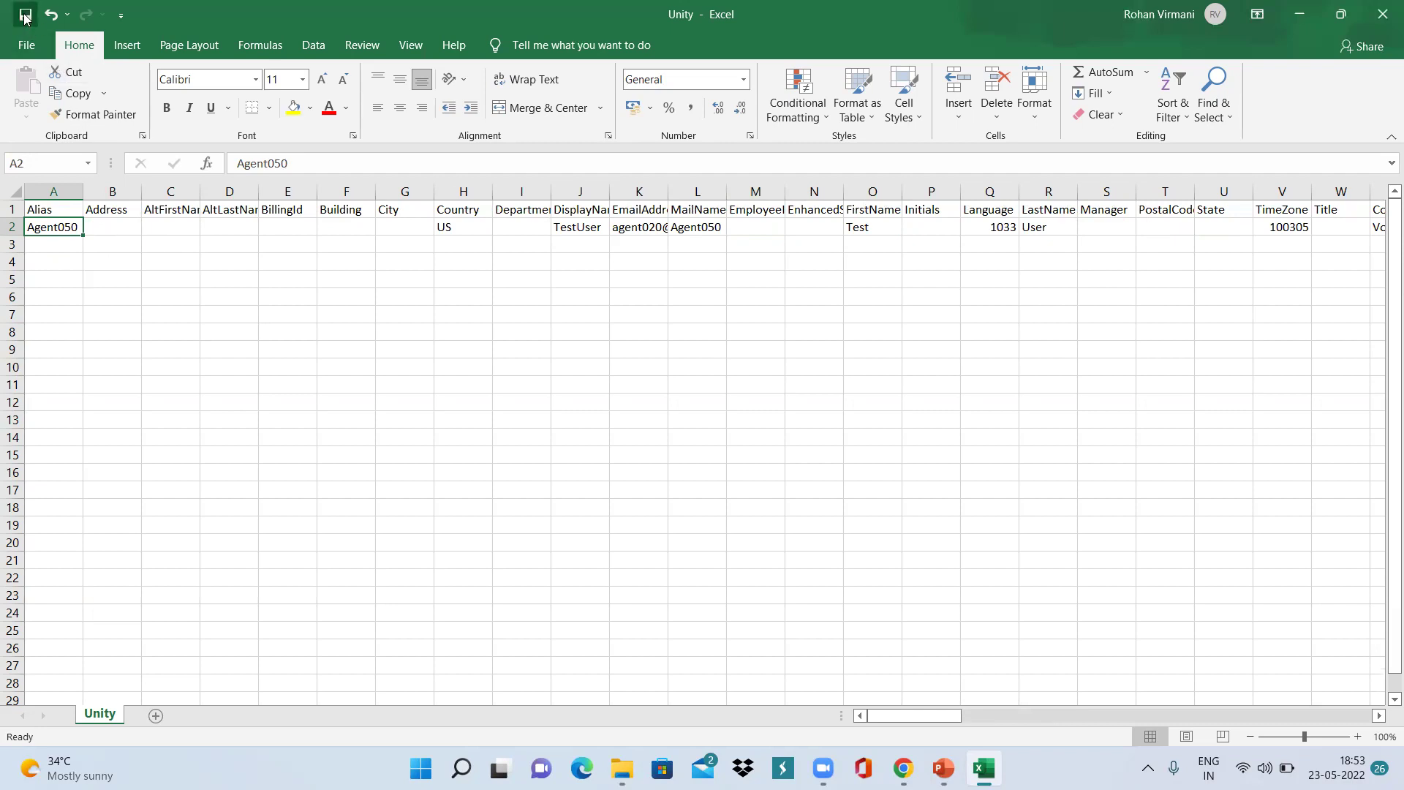
left_click(1383, 13)
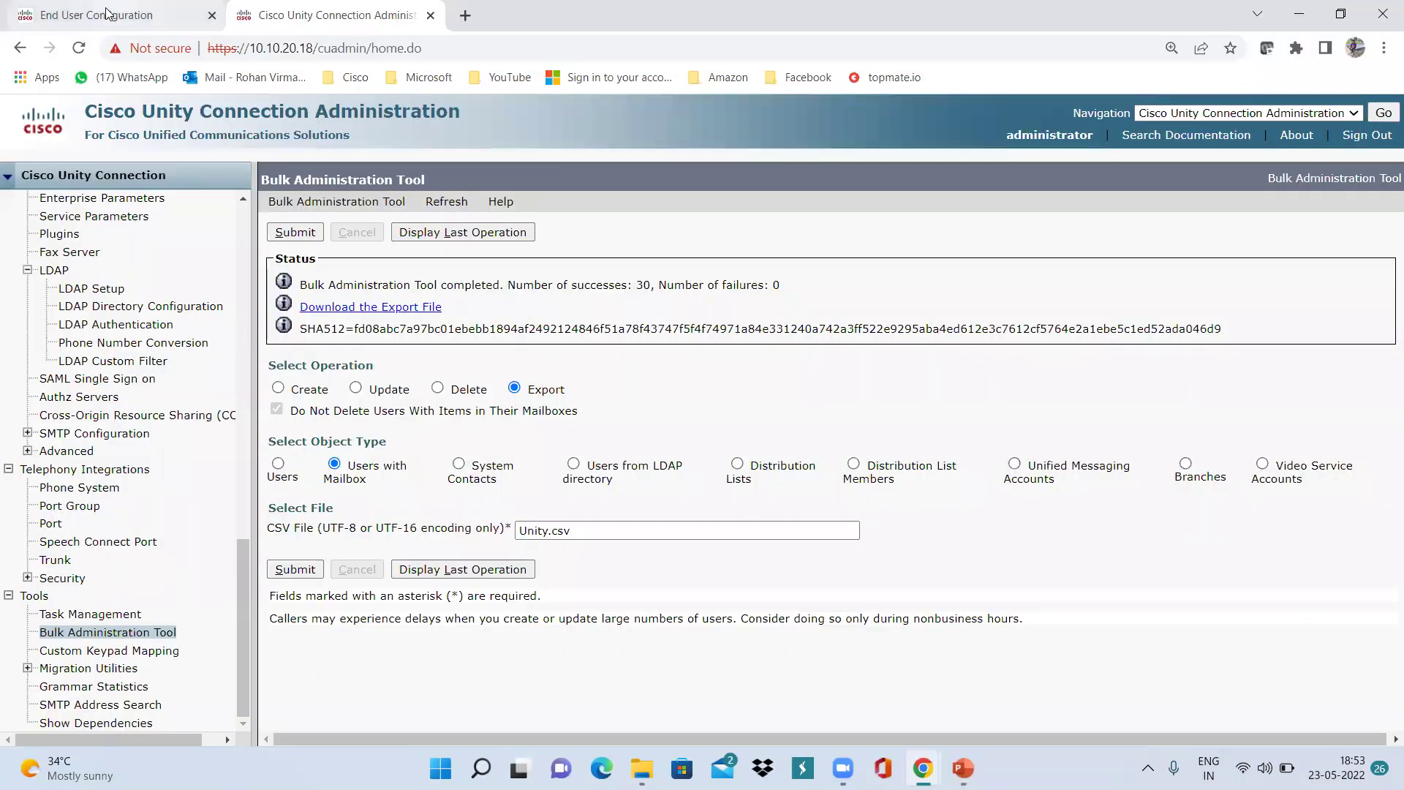
Start a new end user with user ID Agent050 and enter and confirm its password.
left_click(106, 15)
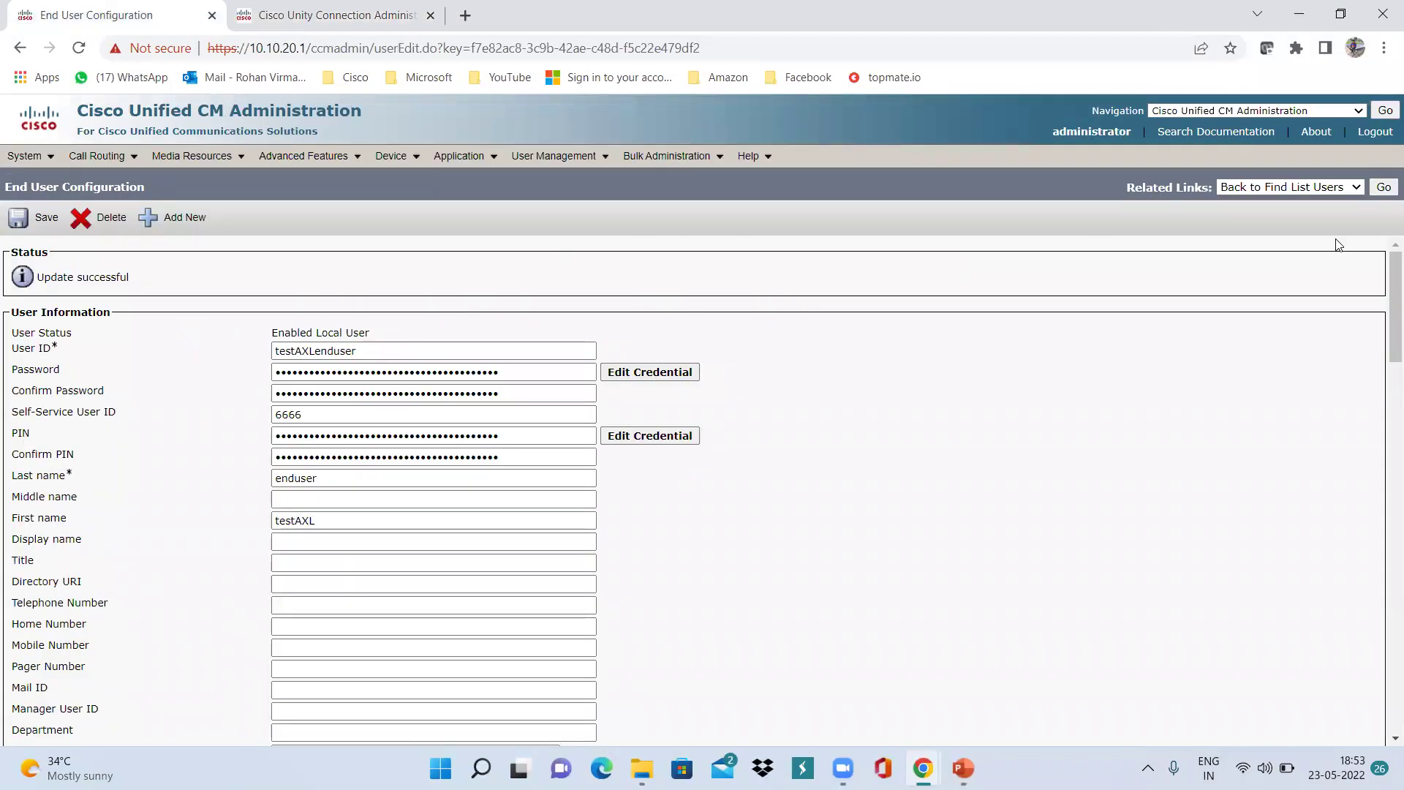
left_click(194, 219)
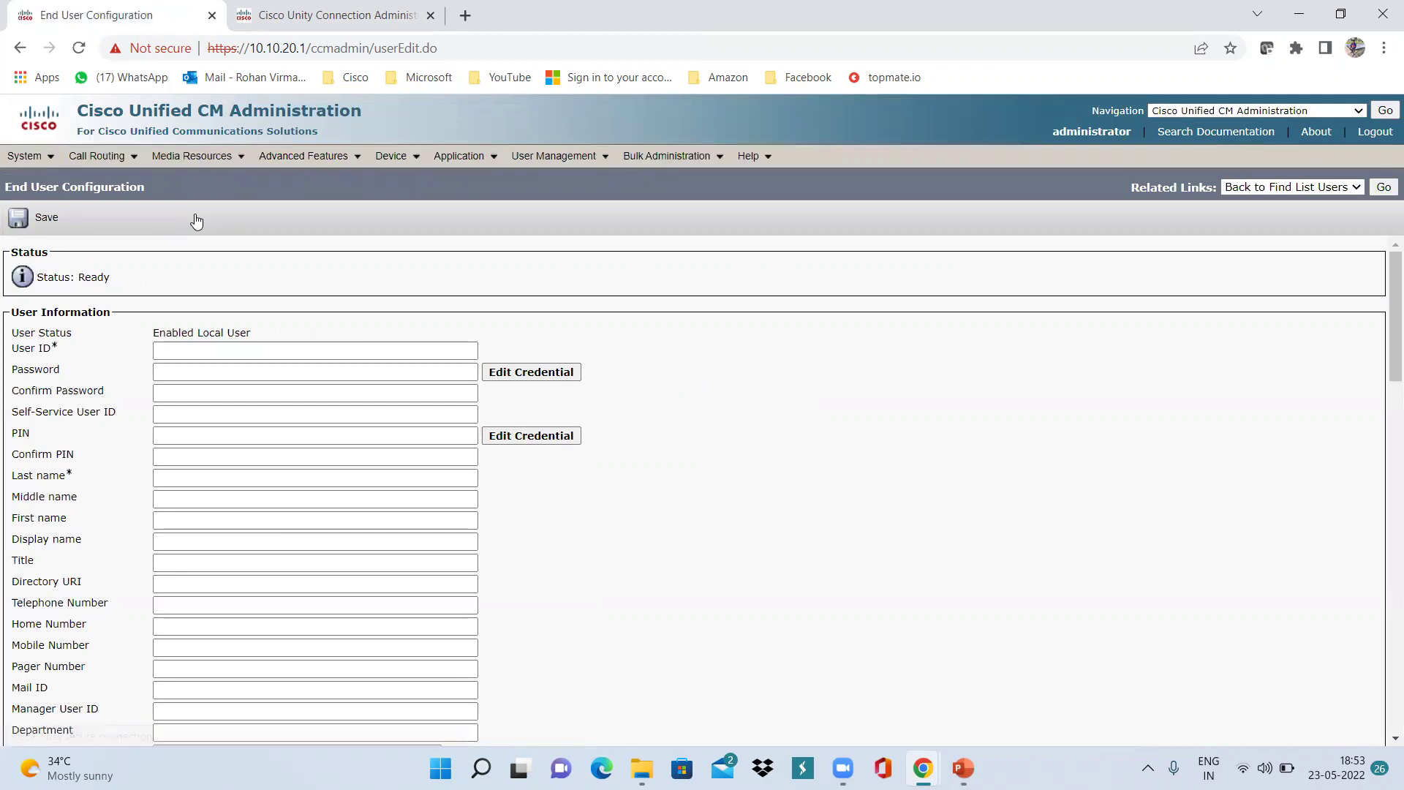
left_click(219, 348)
type("Agent050")
key("Tab")
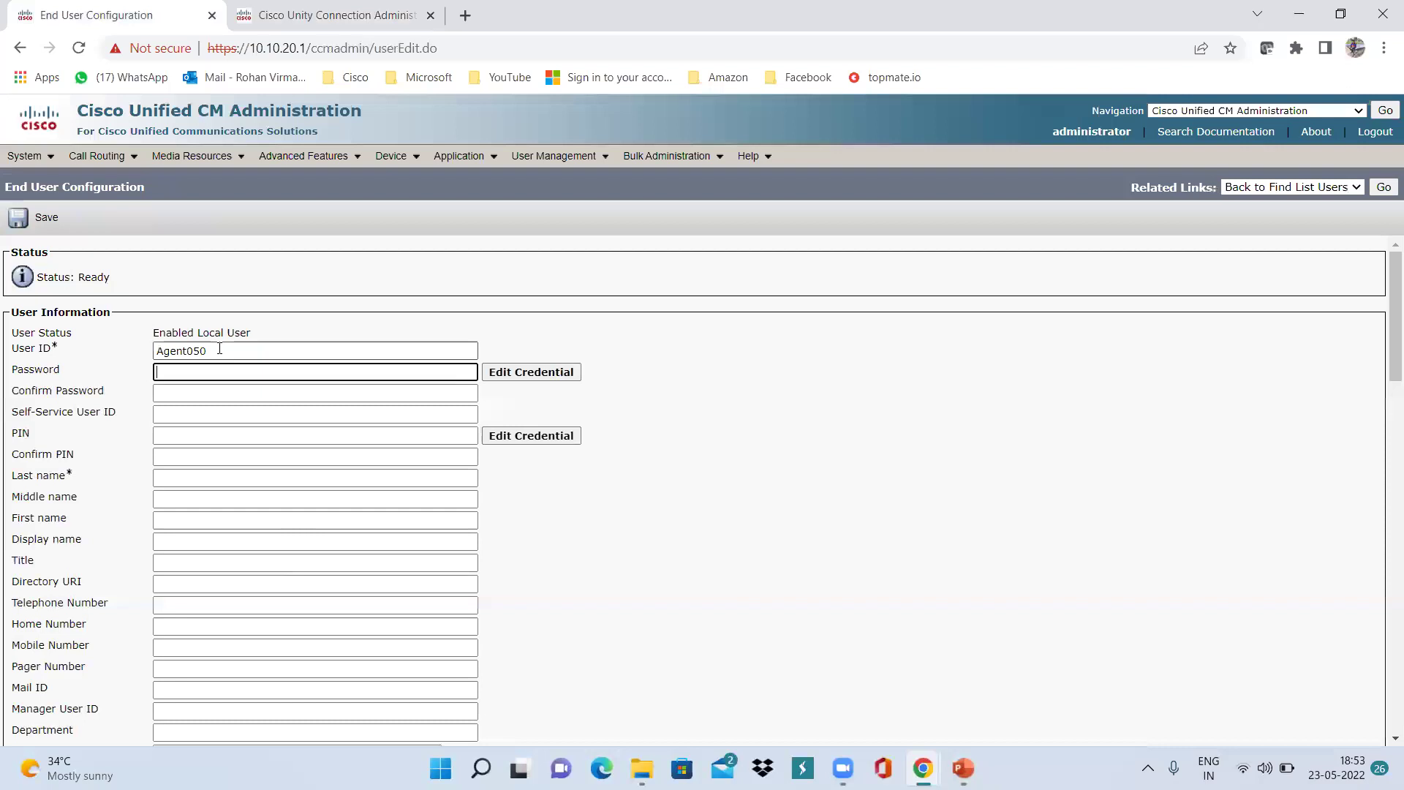
type("123456")
key("Tab")
key("Tab")
type("123456")
key("Tab")
key("Tab")
key("Tab")
Fill in last name user and first name test, save the end user, and return to Unity.
key("Tab")
key("Tab")
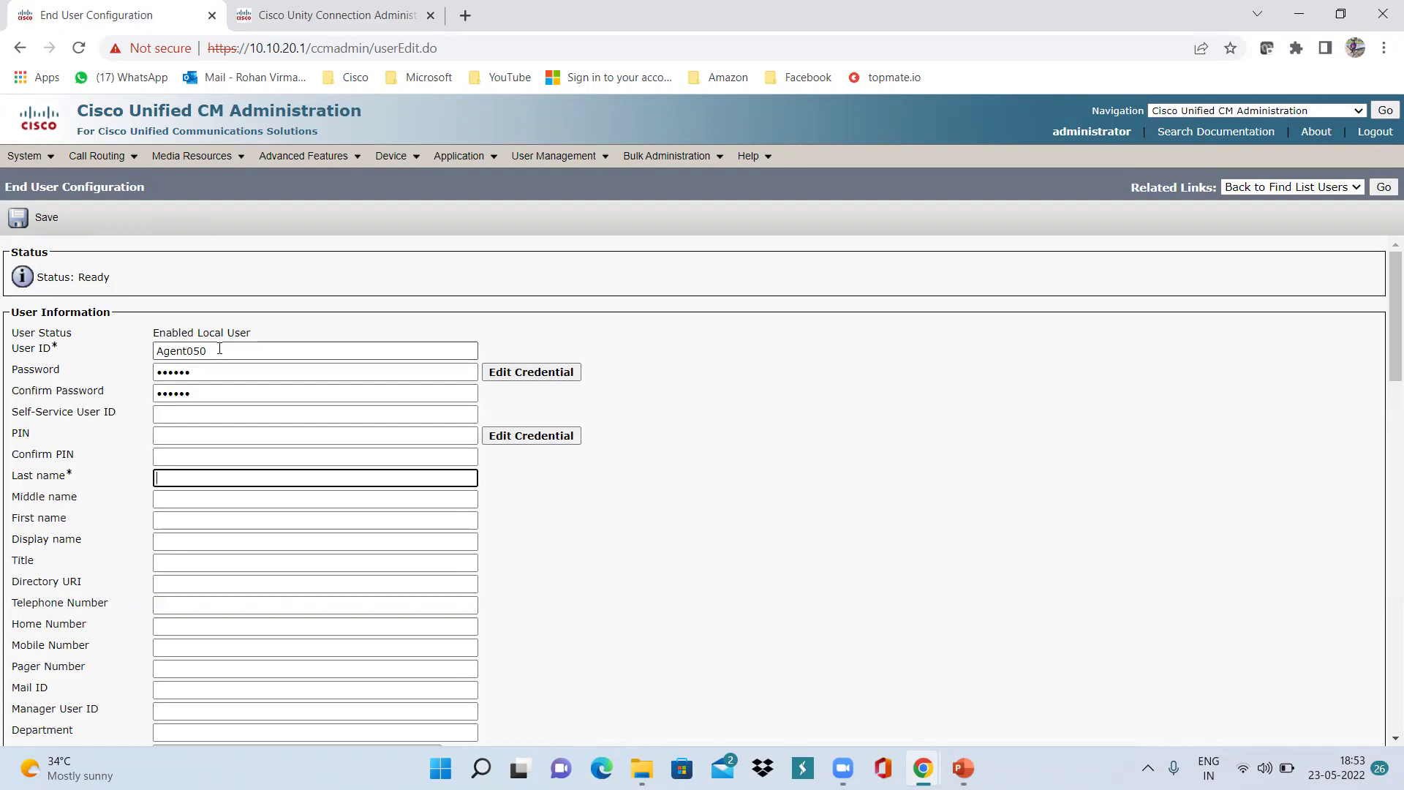
type("user")
key("Tab")
key("Tab")
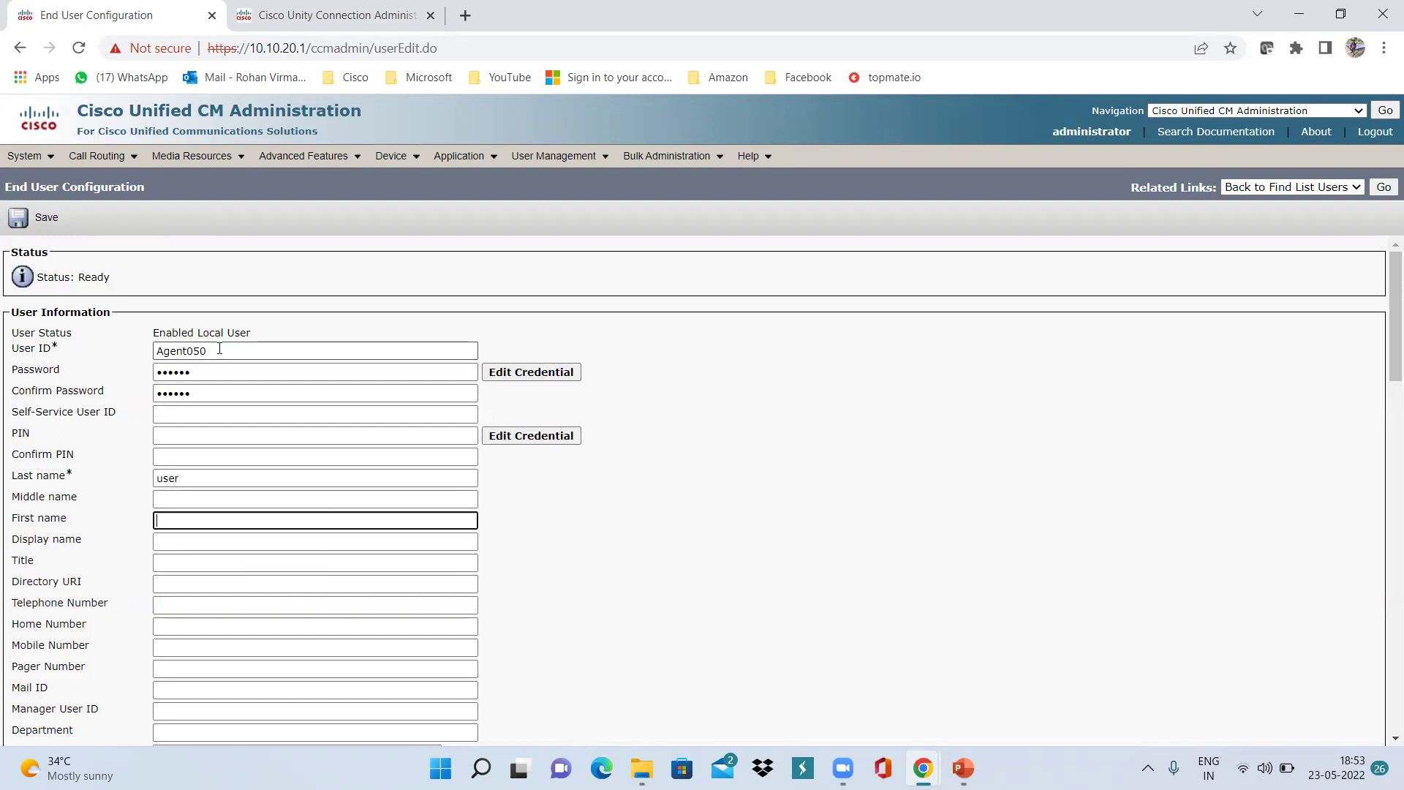
type("ytest")
left_click(768, 506)
scroll(765, 502, "down", 20)
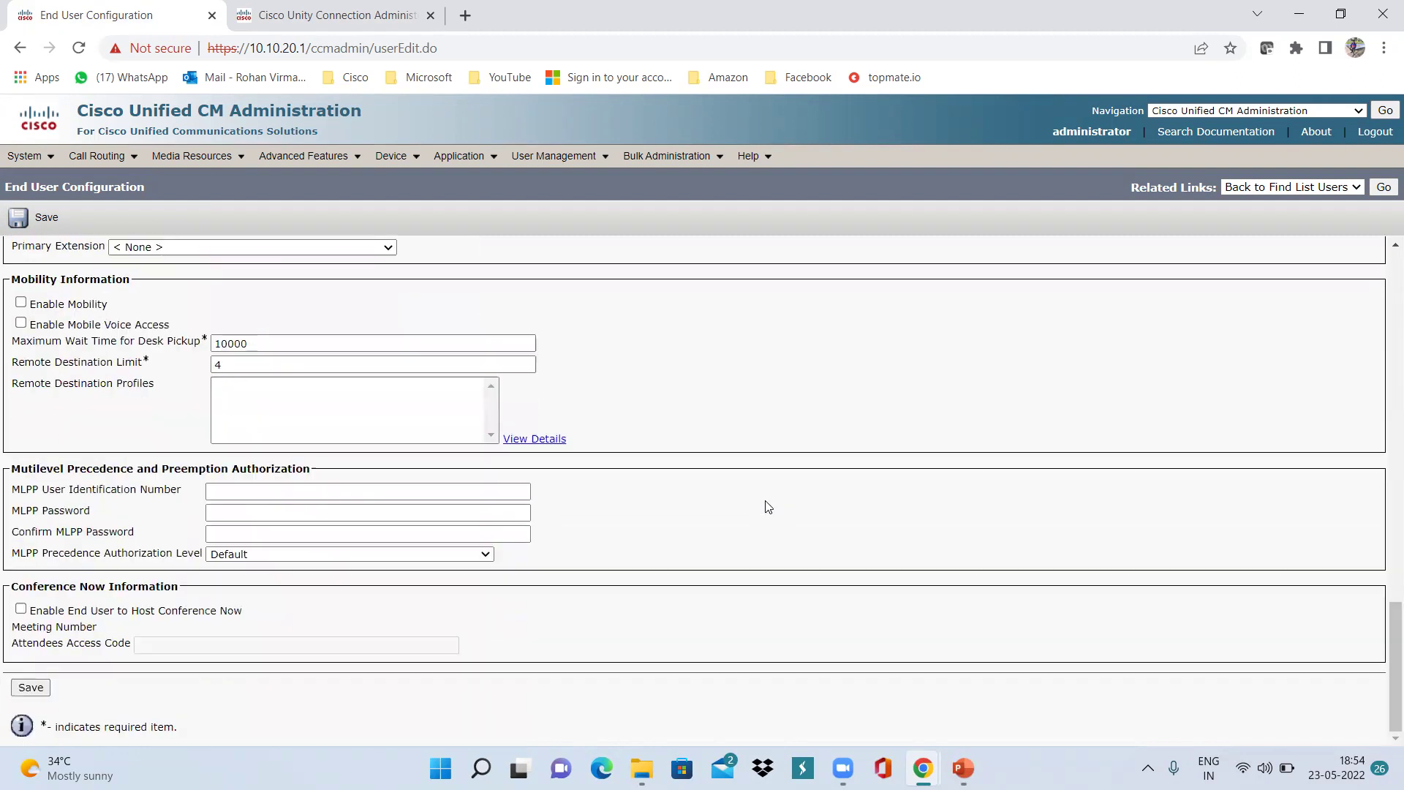
left_click(30, 688)
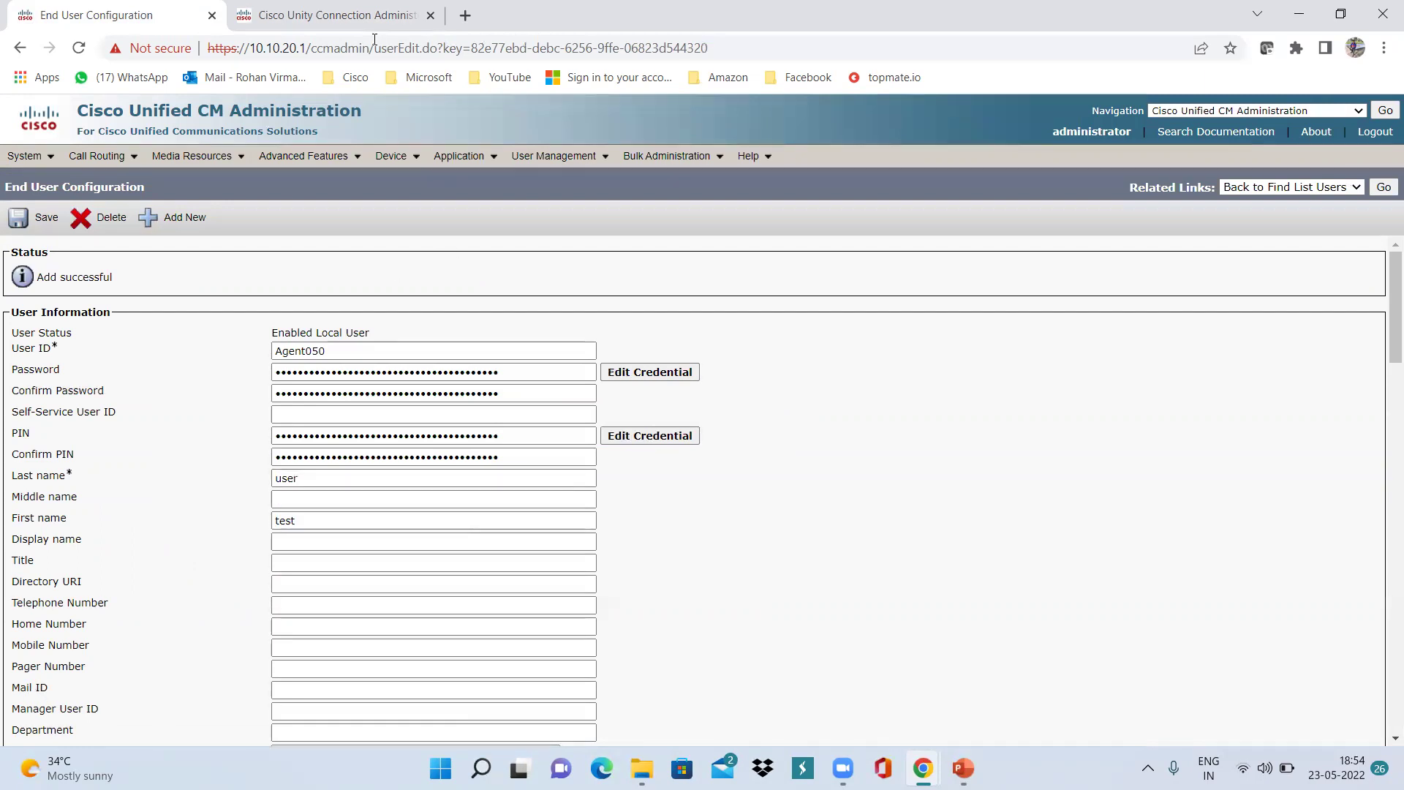
key("ctrl+Tab")
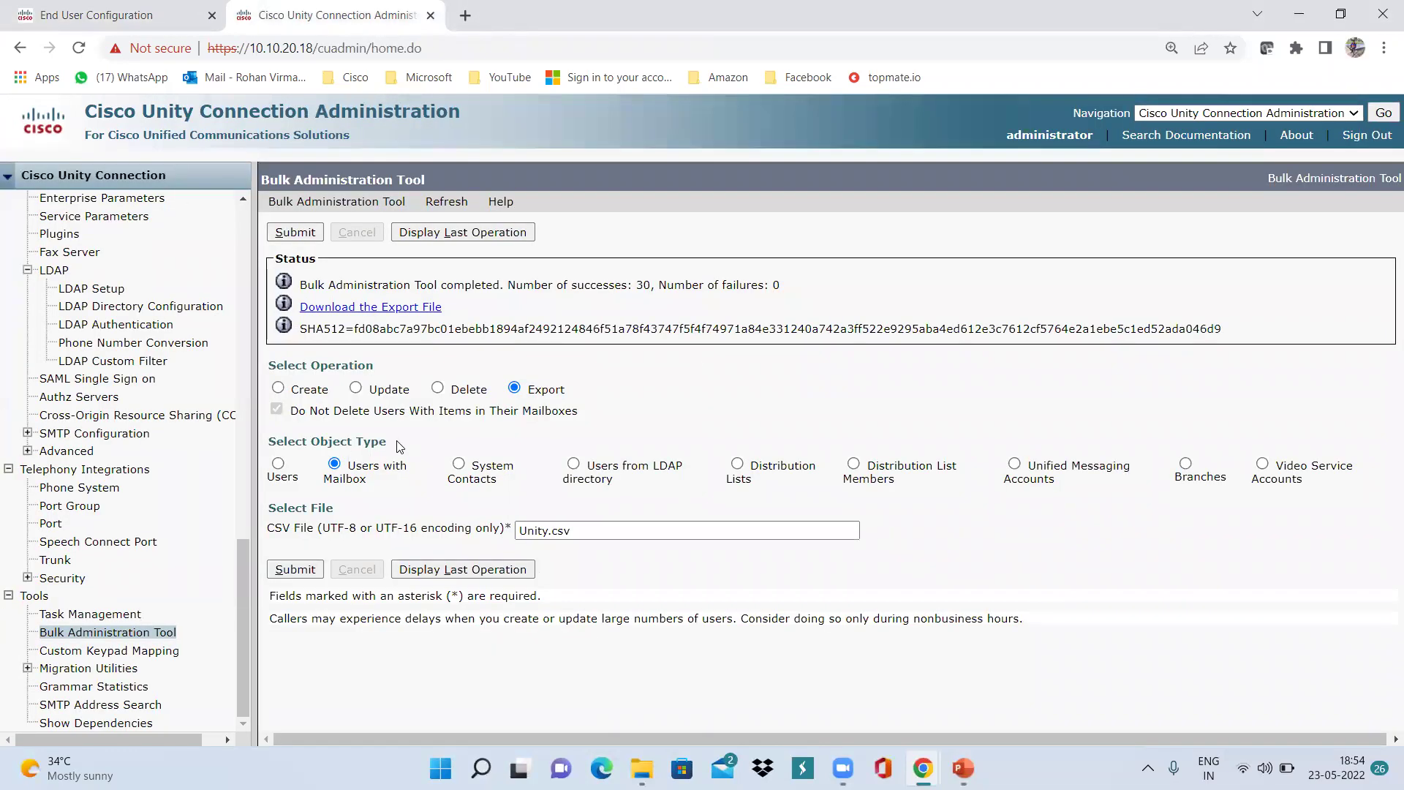
Set up Create Users with Mailbox using template voicemailusertemplate and Unity.csv as the CSV file.
left_click(278, 389)
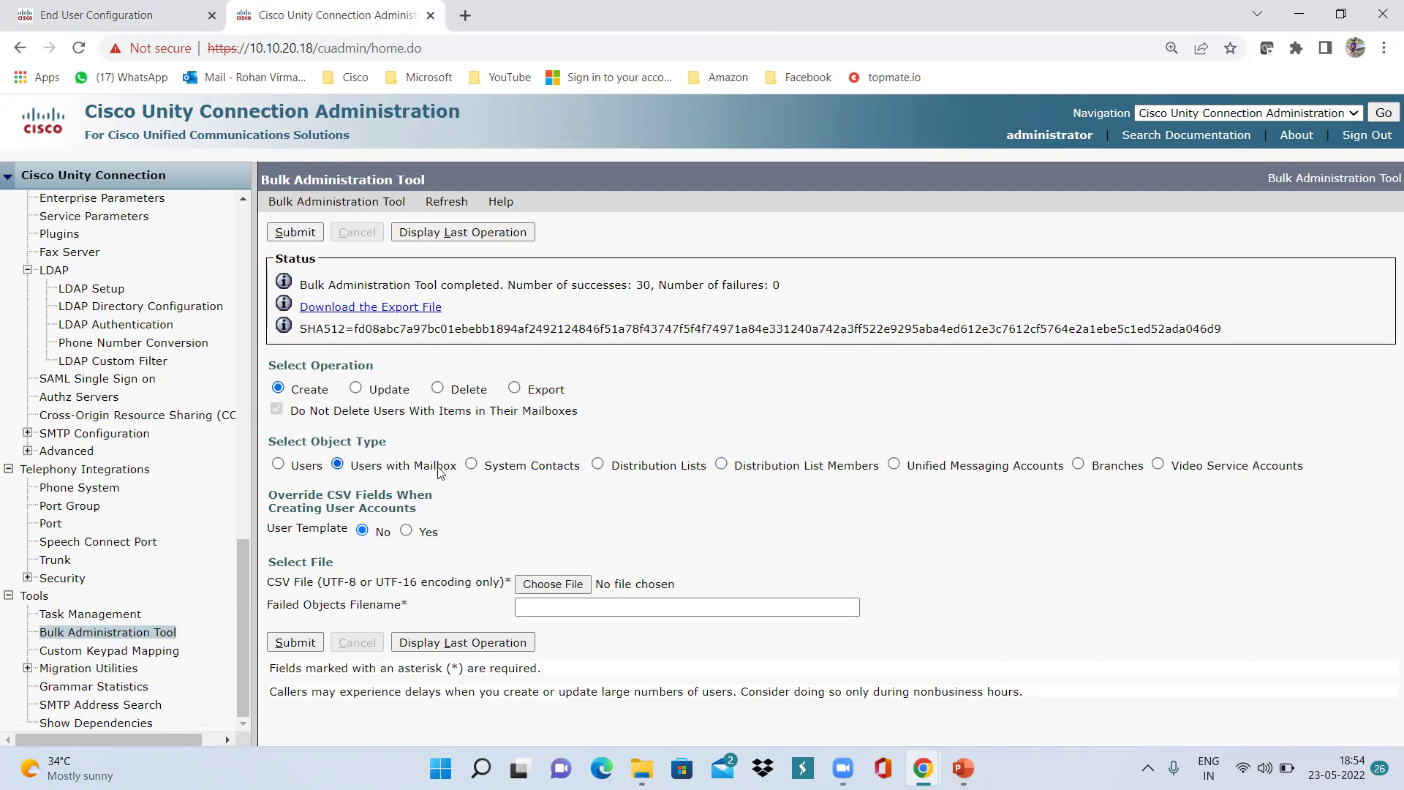
left_click(407, 531)
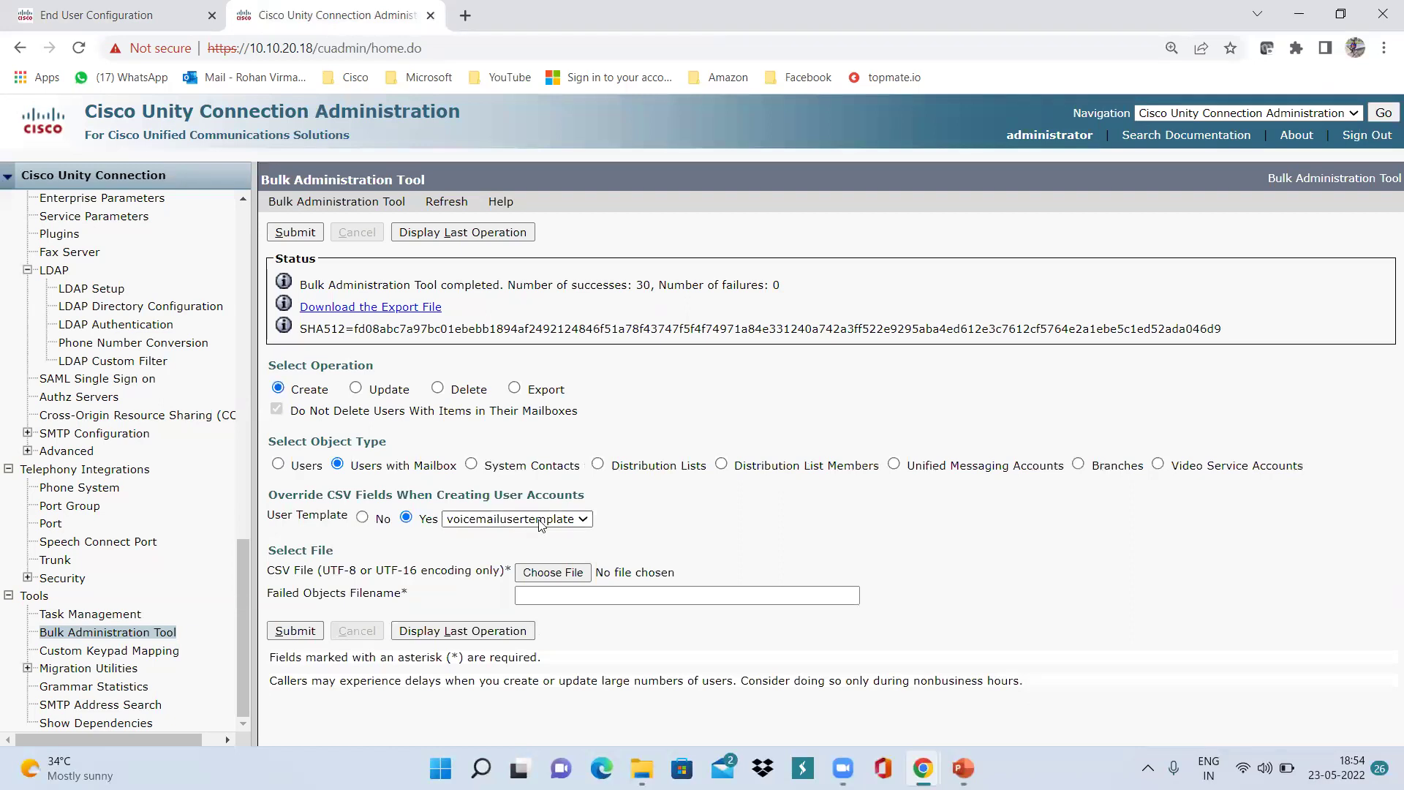
left_click(575, 521)
left_click(572, 518)
left_click(559, 572)
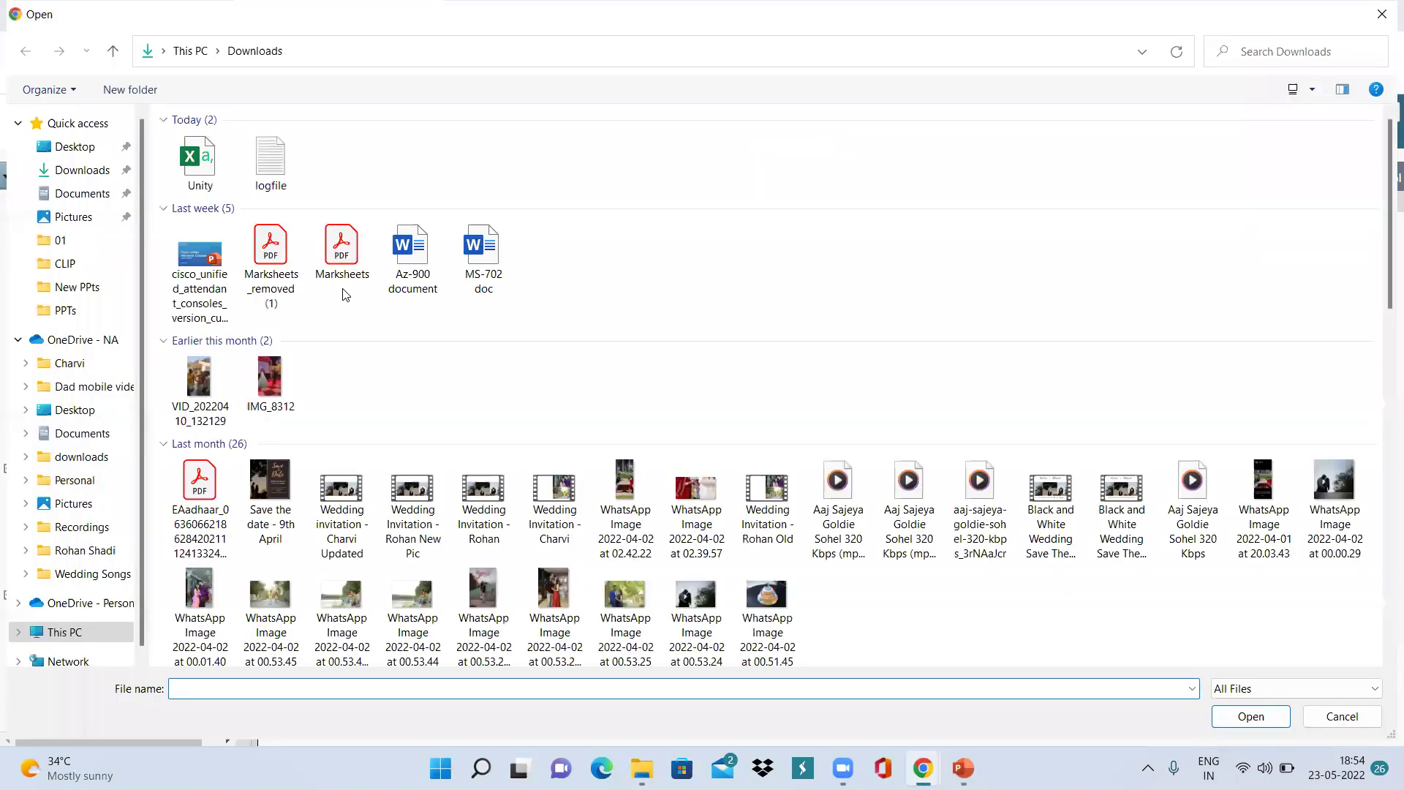
double_click(205, 168)
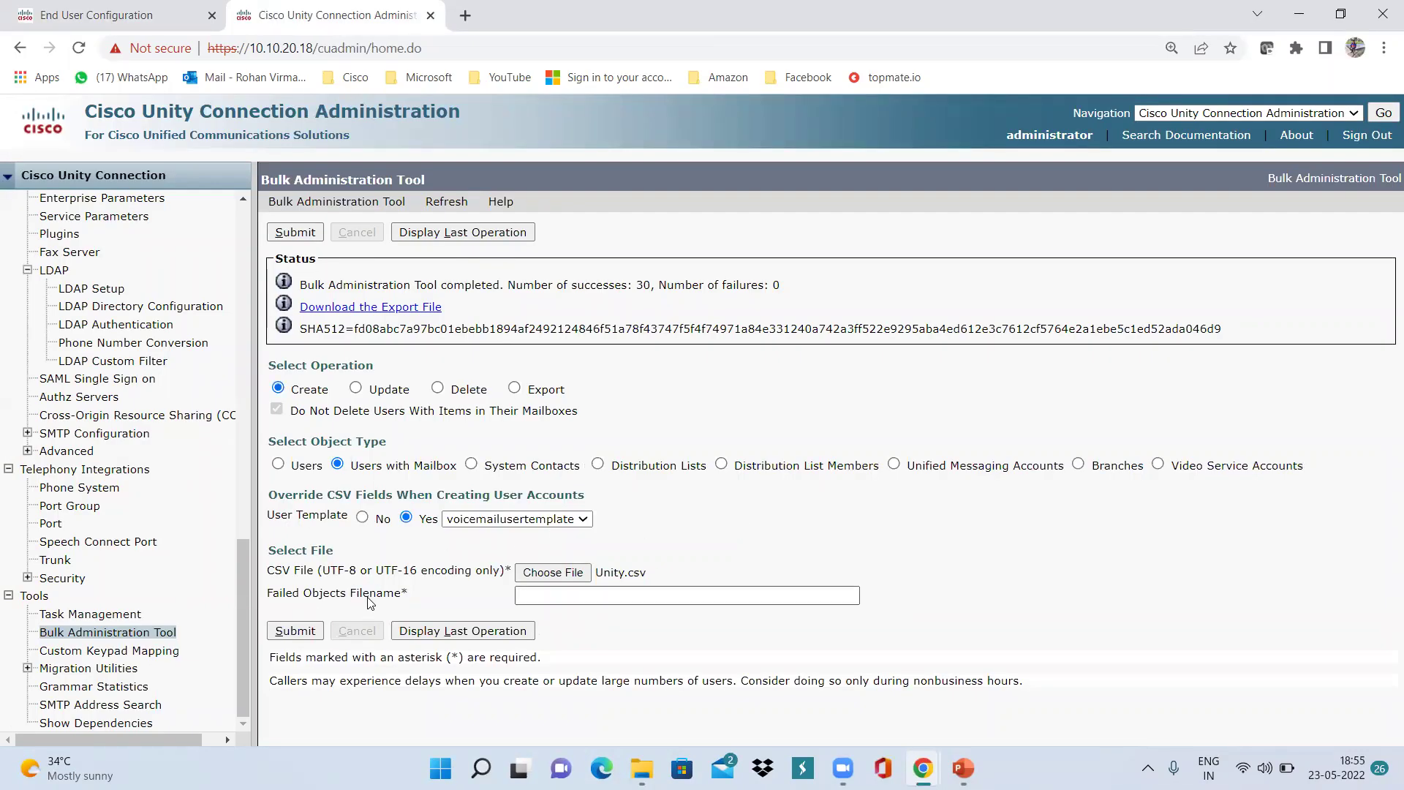
Name the failed objects file Failed.csv and submit the bulk user creation.
left_click(577, 594)
type("Failed")
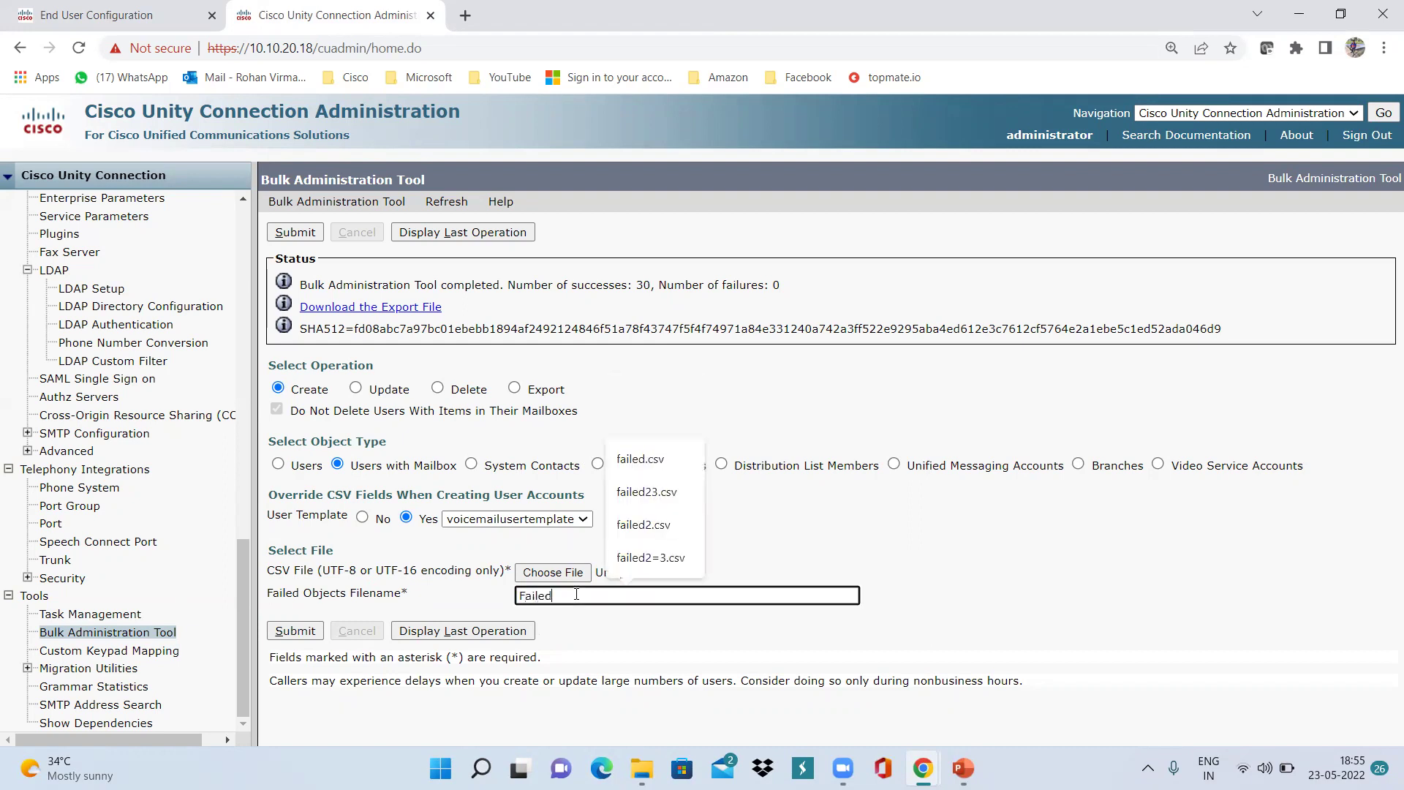
type(".C")
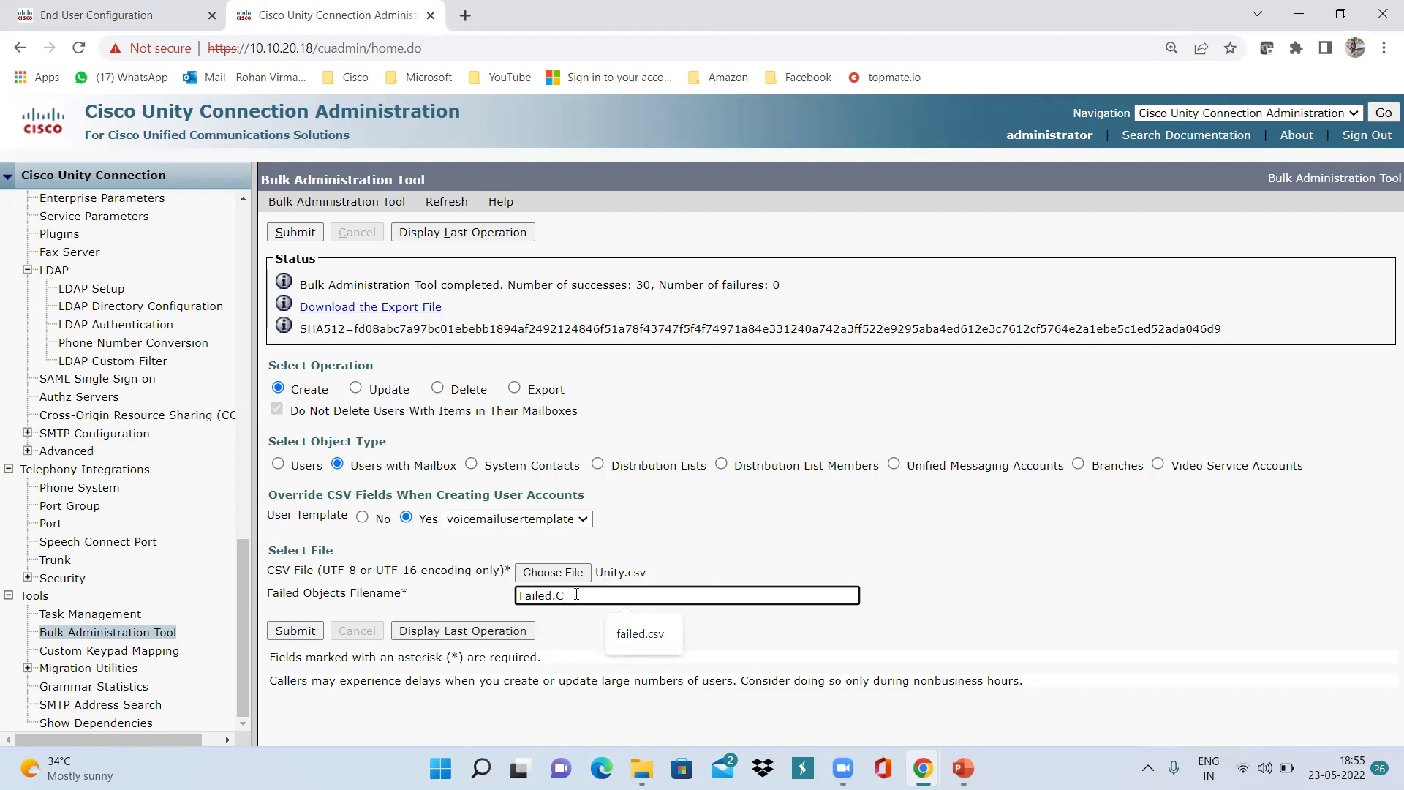
type("Scsv")
left_click(297, 632)
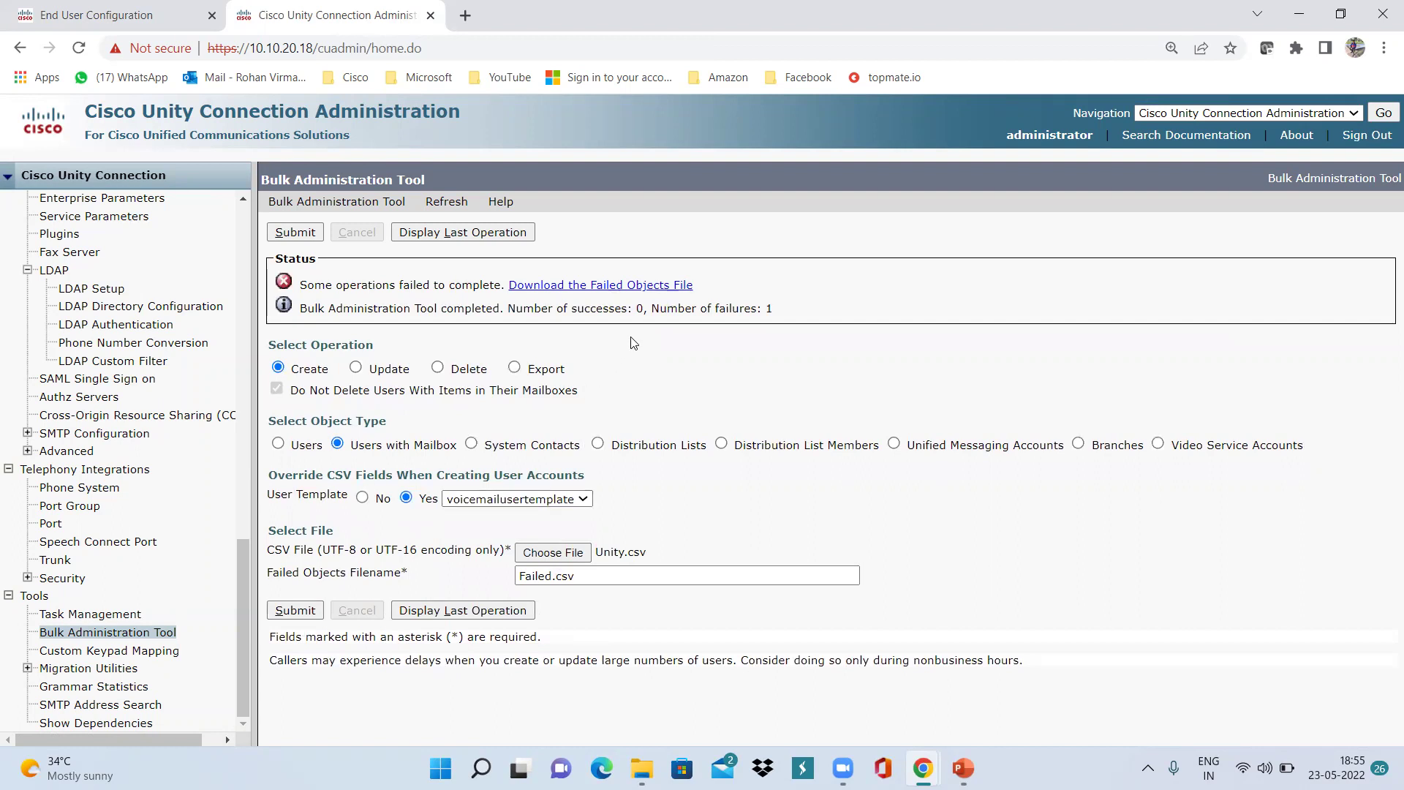
Check the status line reporting 1 failure and download the Failed.csv failed objects file.
left_click_drag(652, 311, 763, 309)
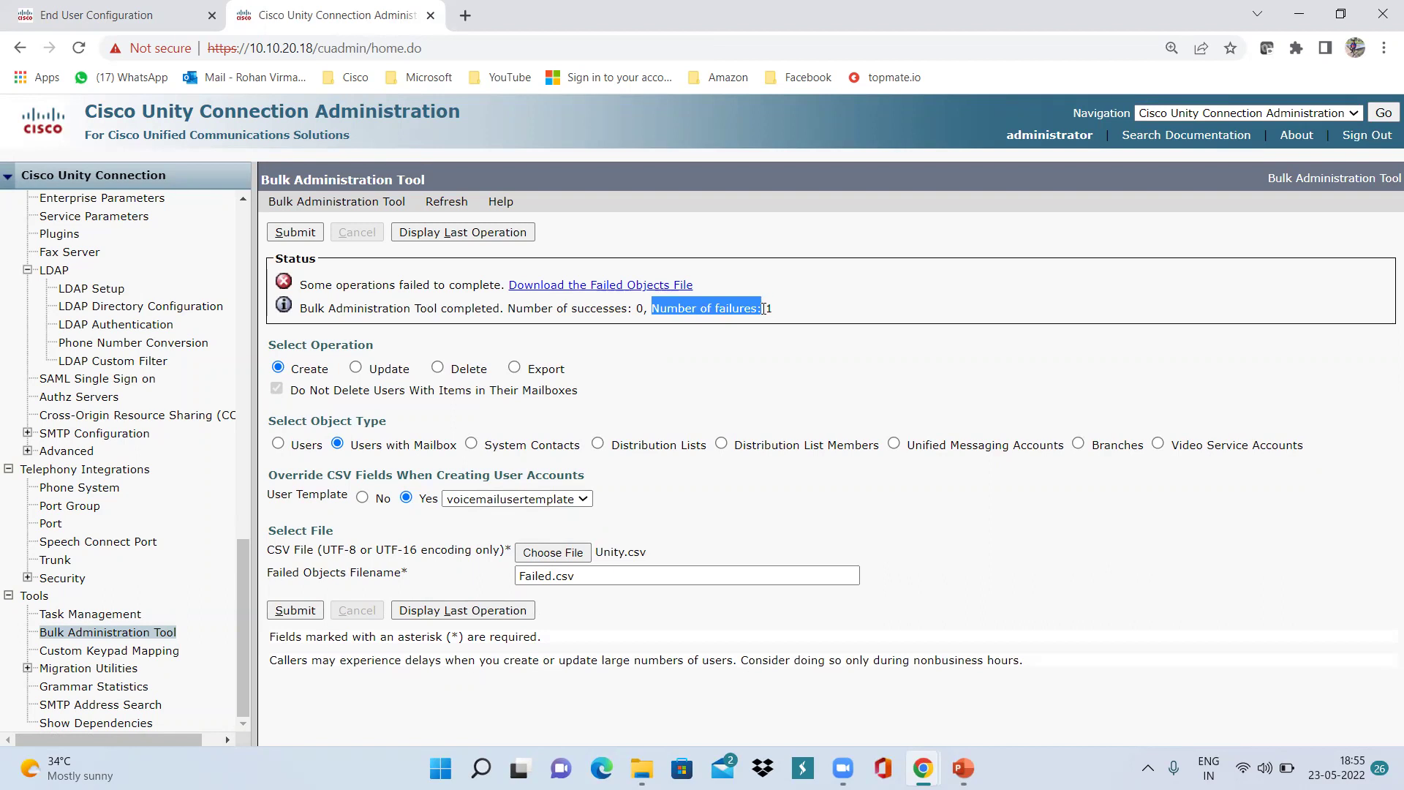
left_click(764, 308)
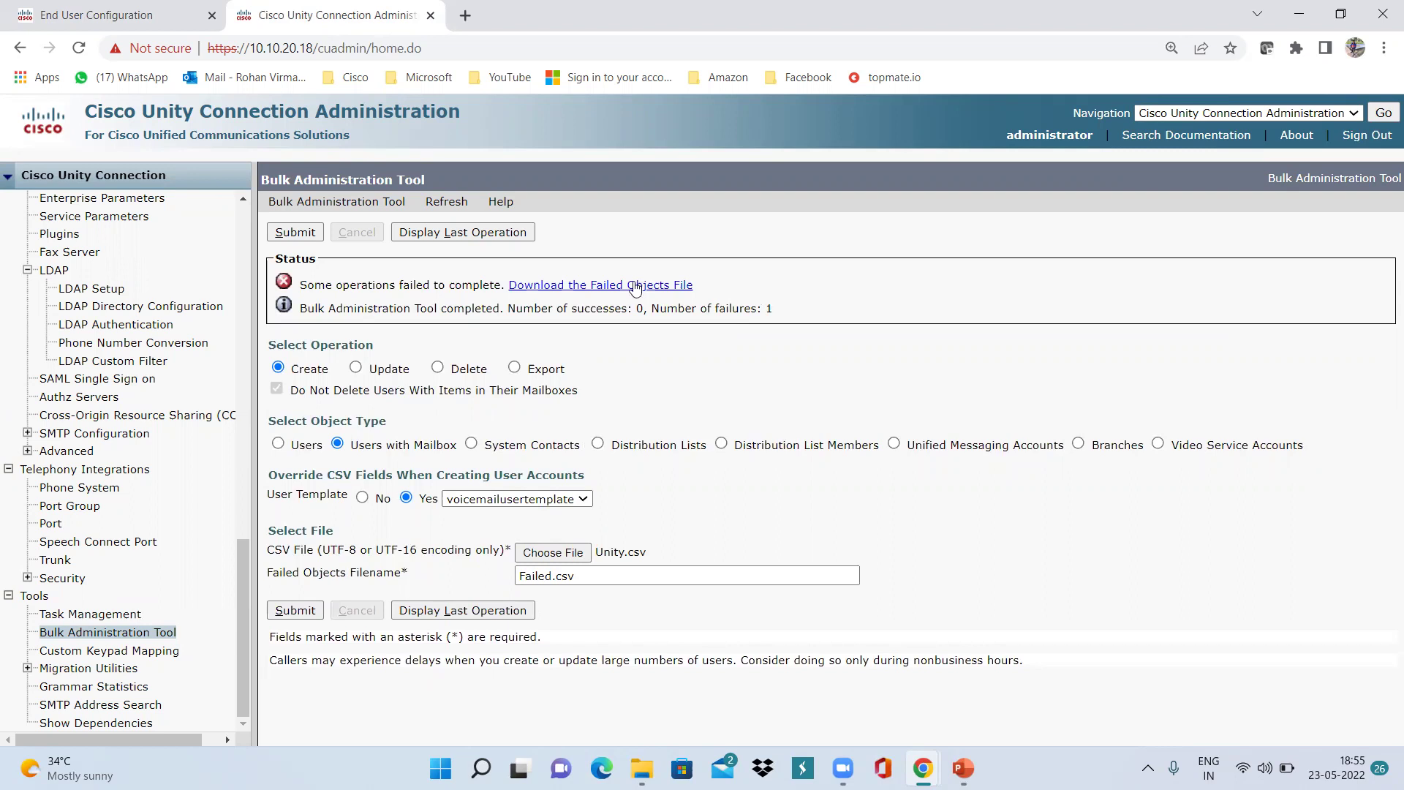
scroll(119, 372, "up", 10)
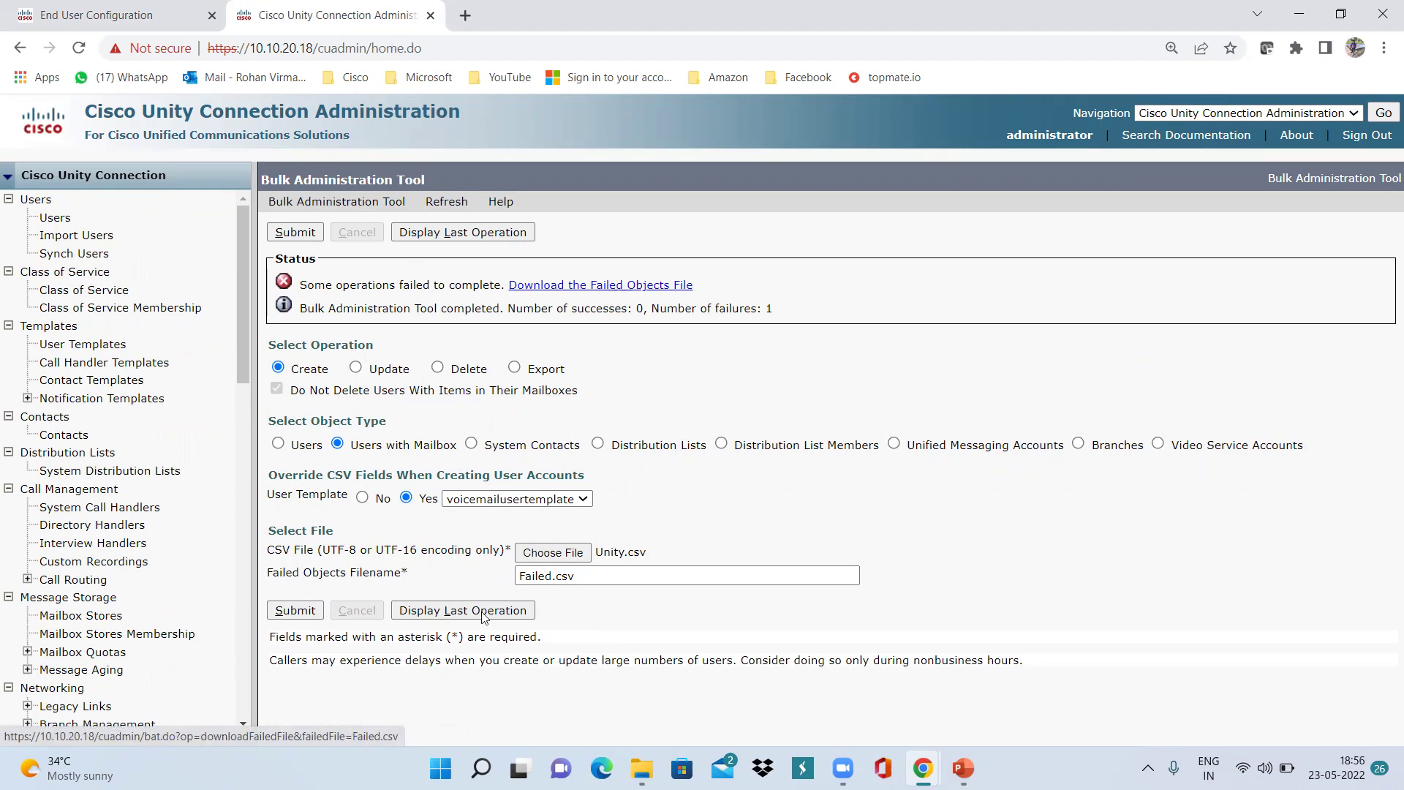
left_click(593, 287)
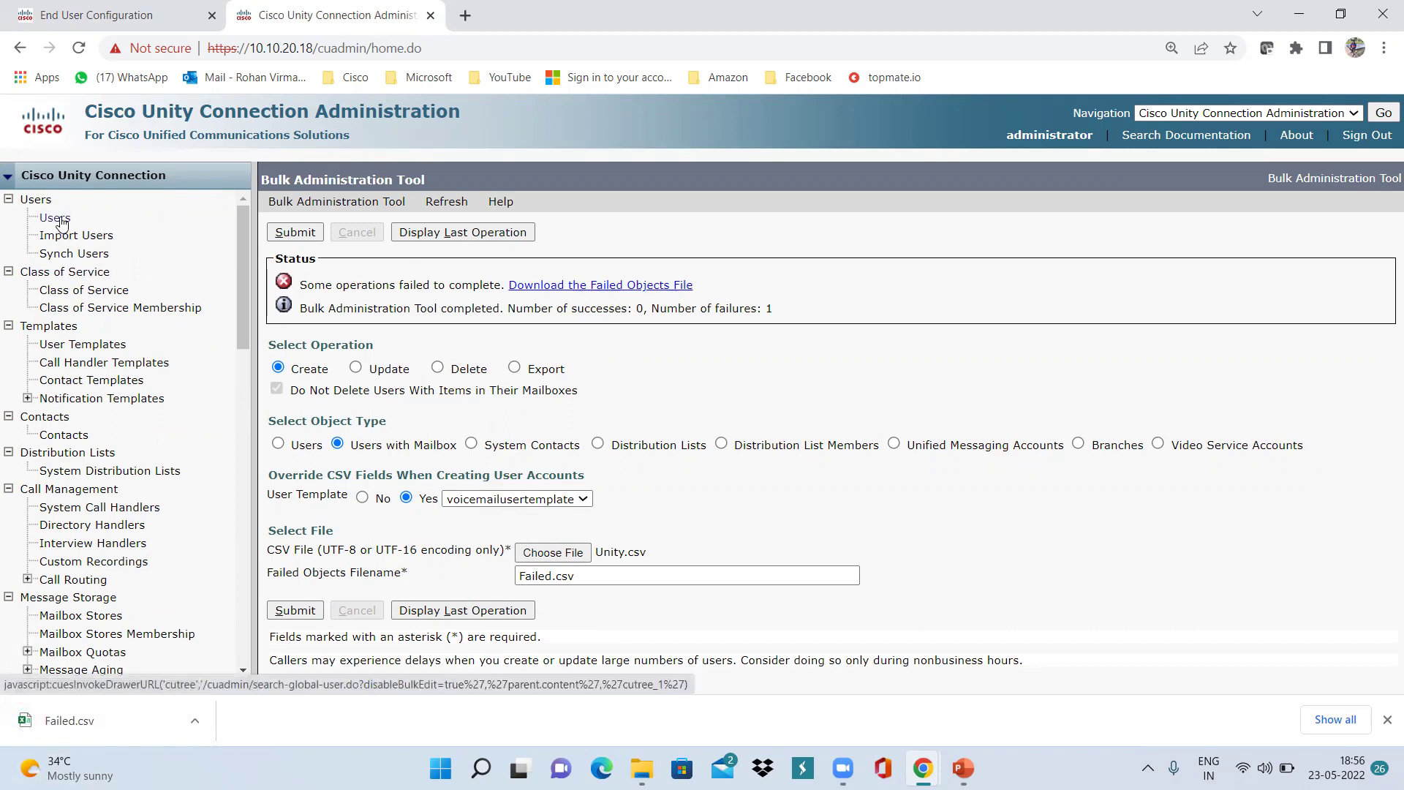
Open Users, return to page 1, and scroll the list to find Agent050 at extension 5555.
left_click(60, 223)
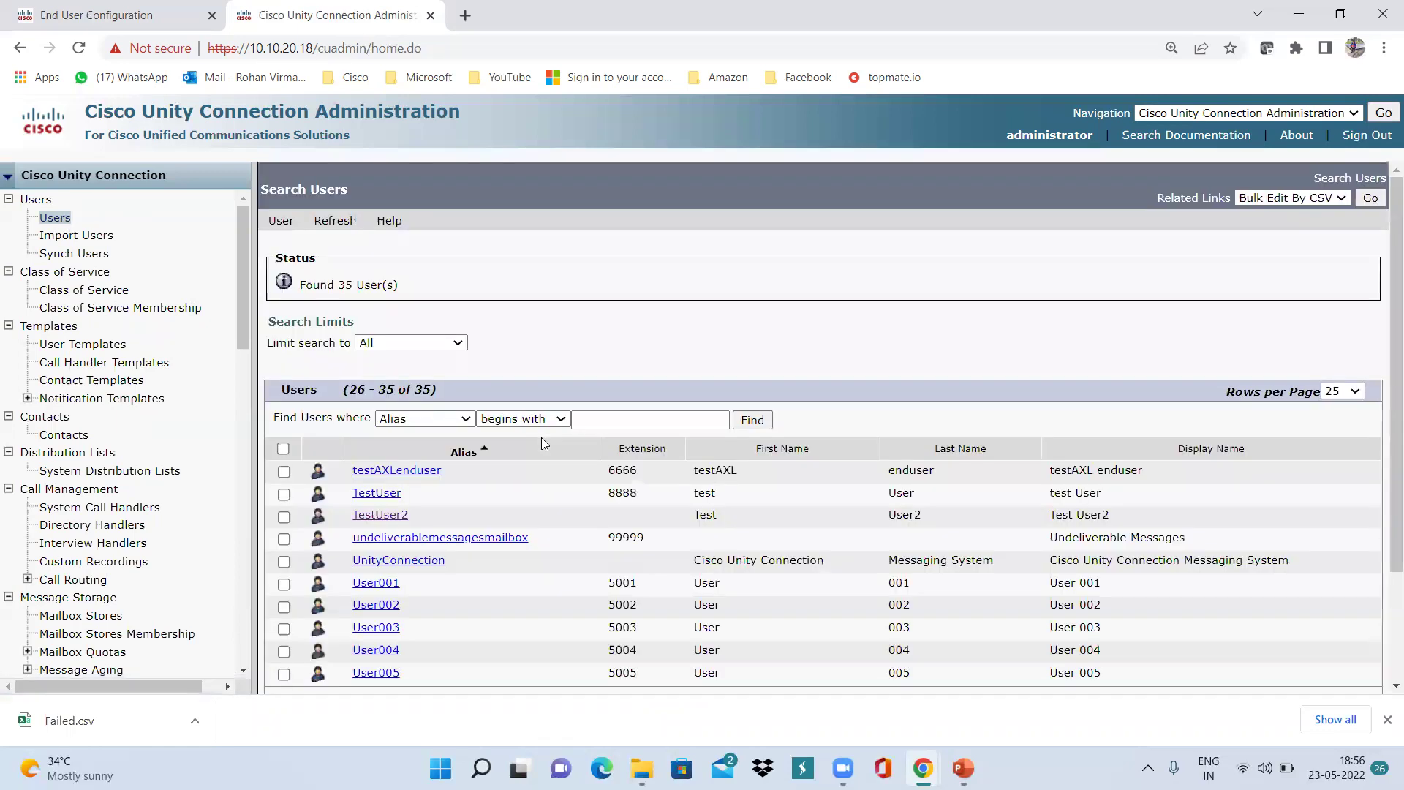
scroll(561, 548, "down", 2)
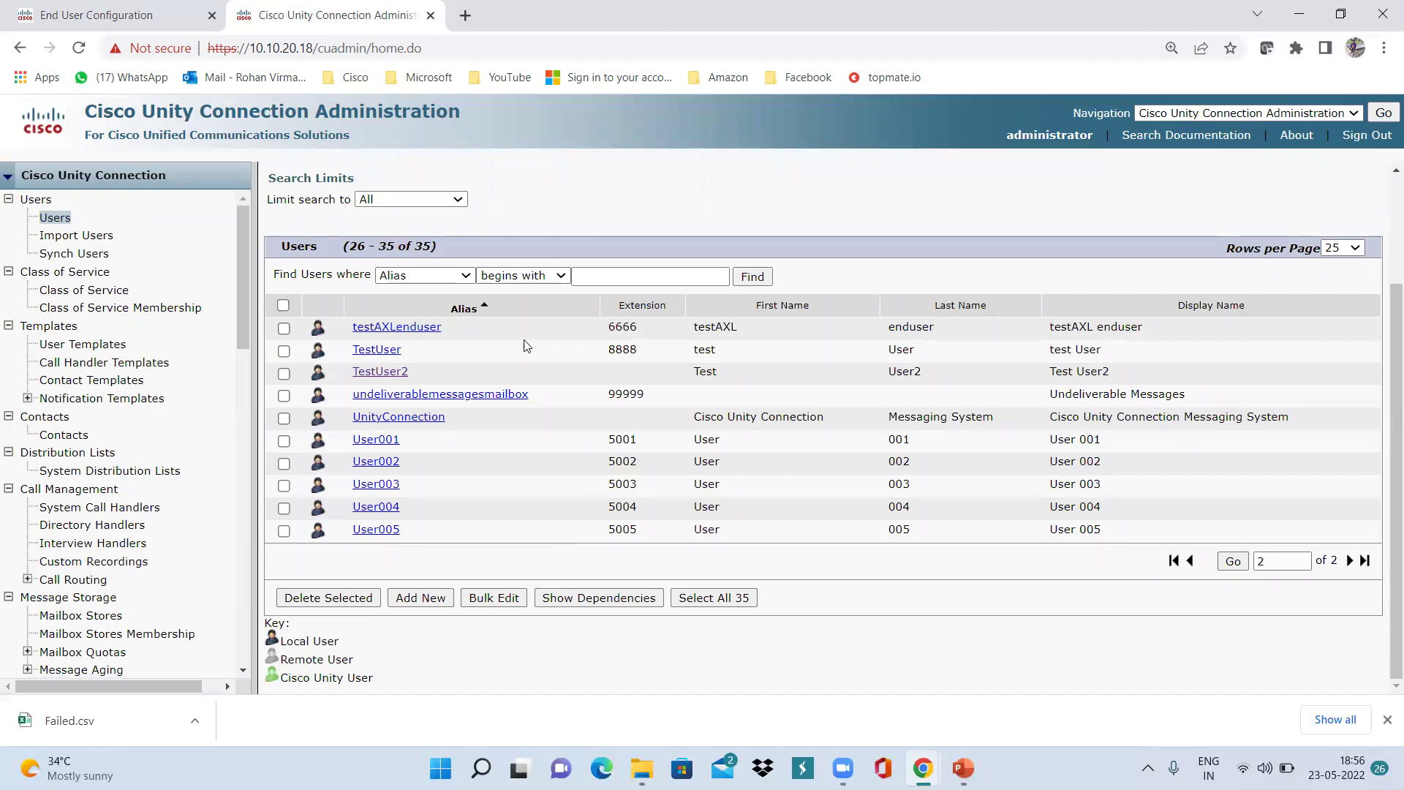
left_click(1190, 561)
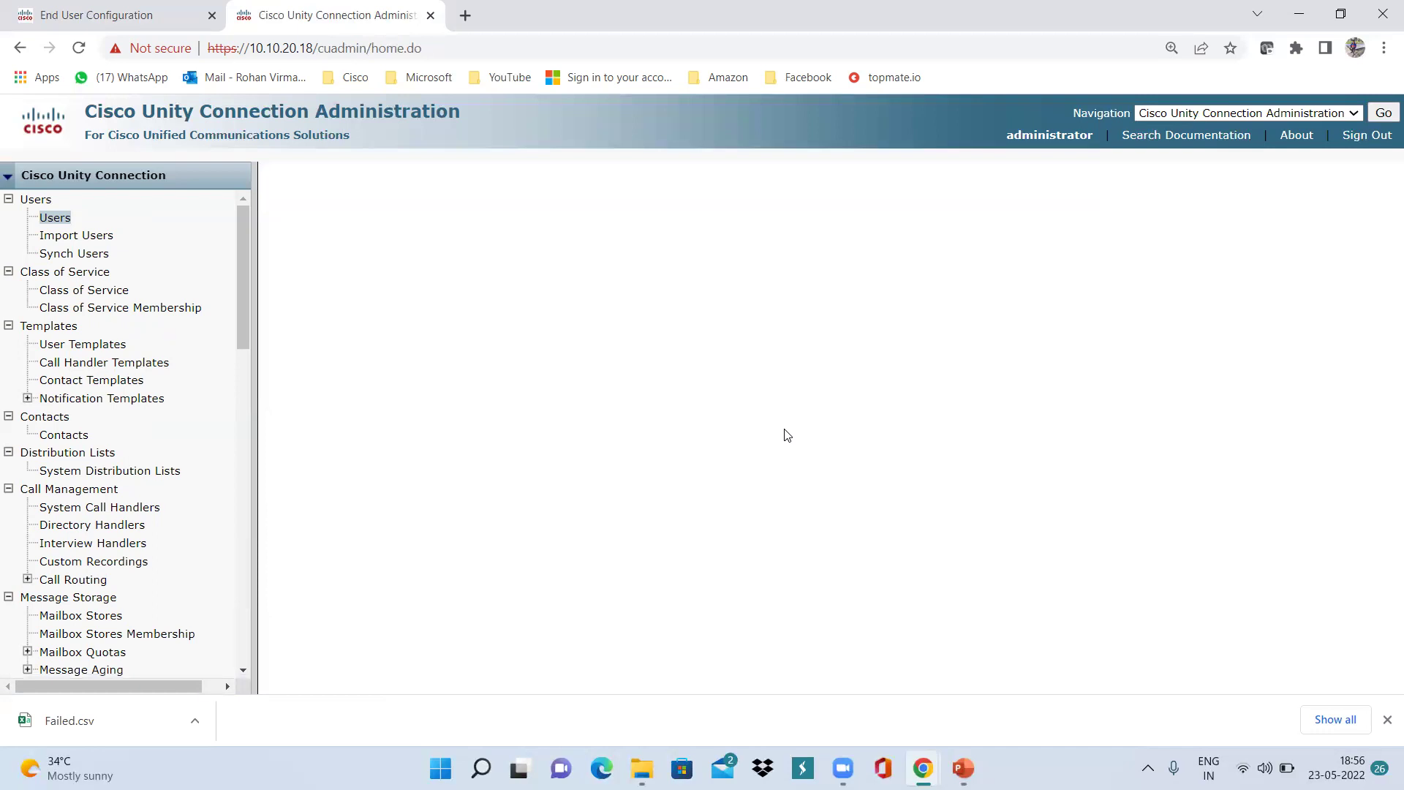
scroll(519, 547, "down", 2)
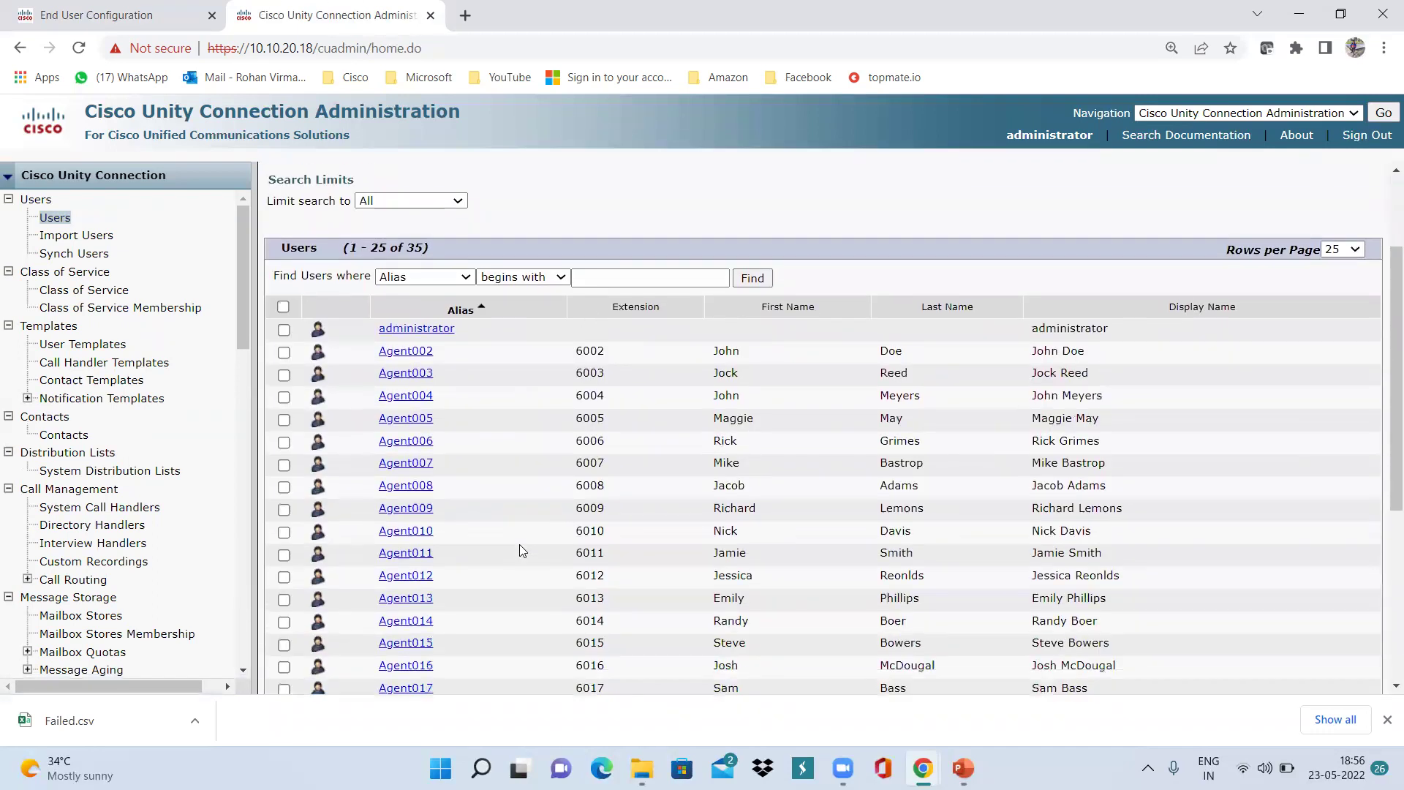
scroll(520, 545, "down", 5)
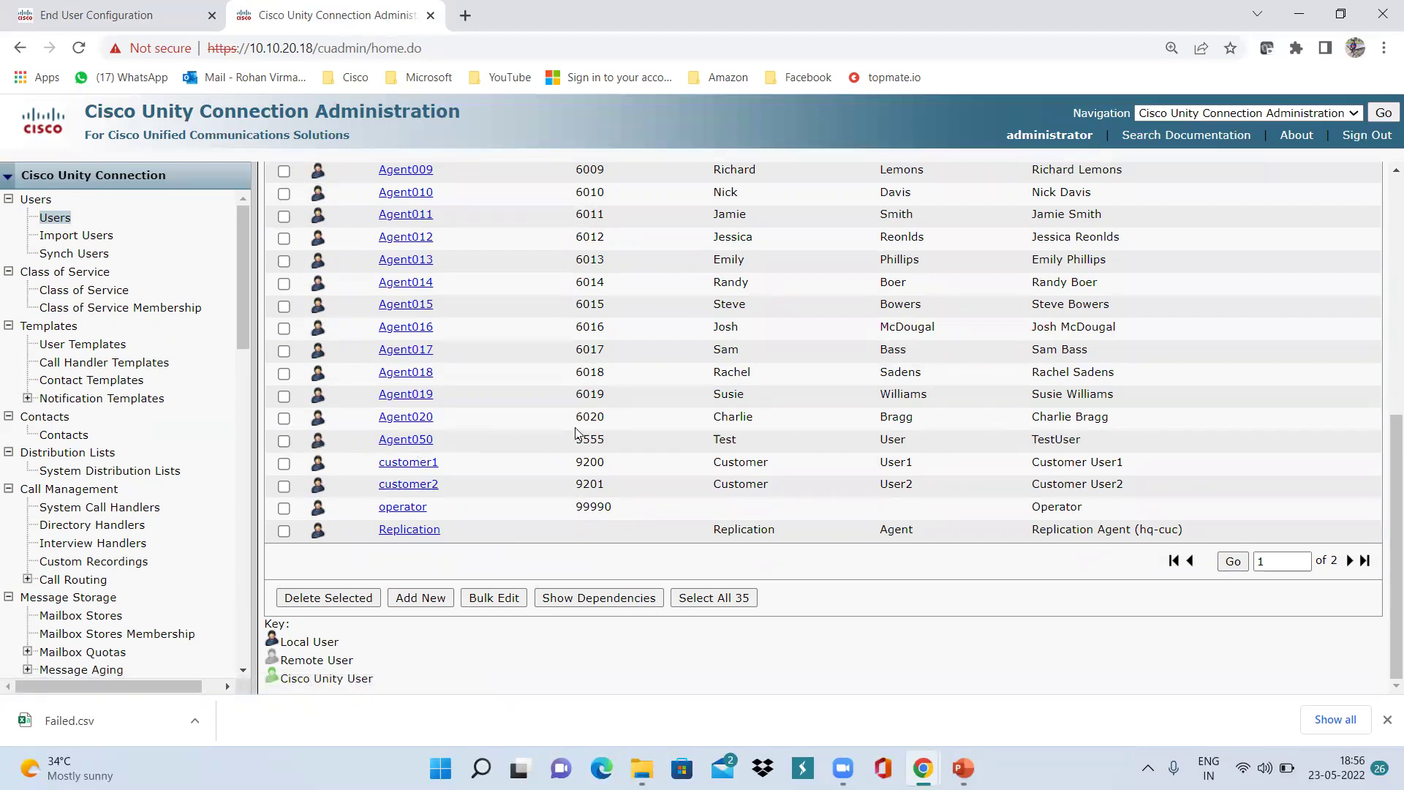
scroll(473, 438, "up", 6)
scroll(473, 442, "up", 1)
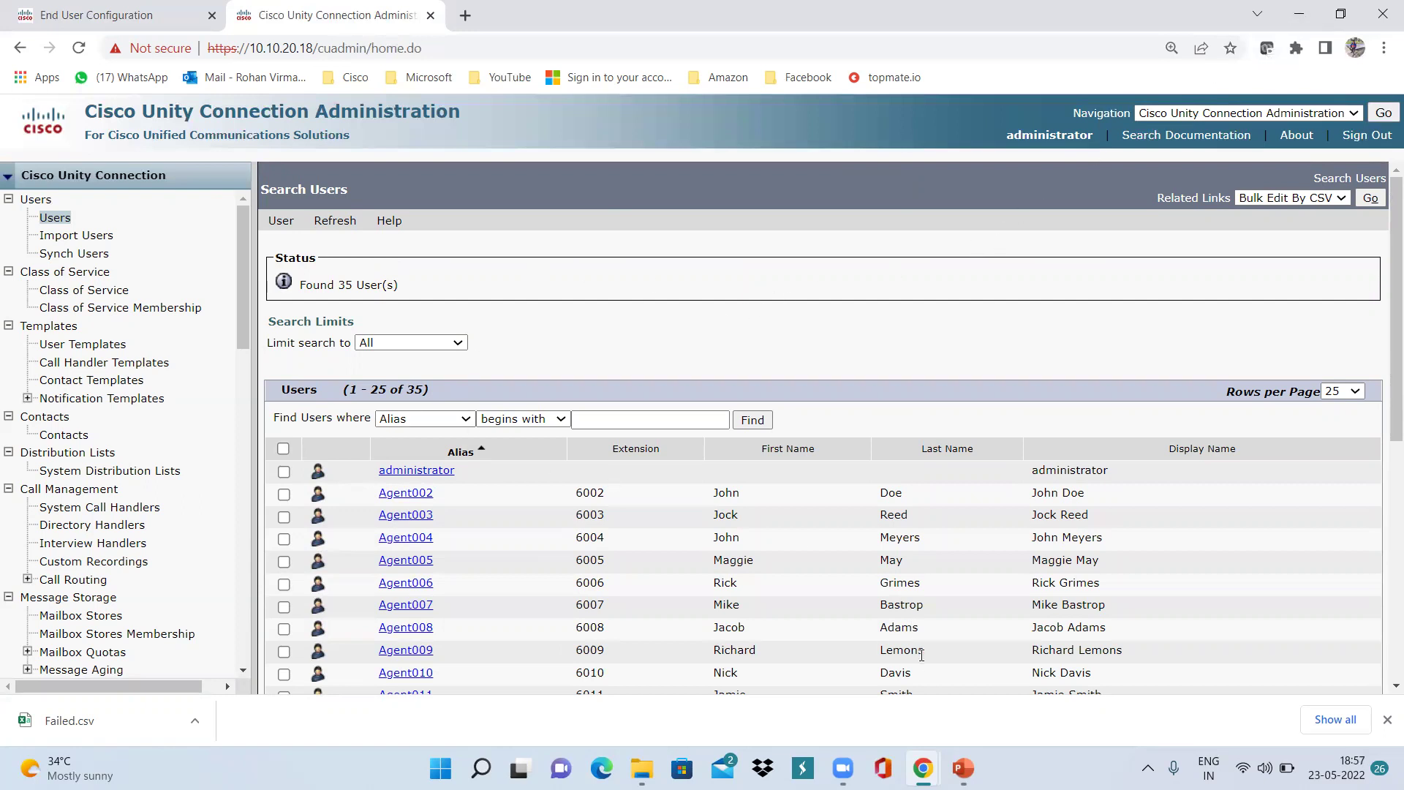
Bring the running PowerPoint slide show back on screen and advance to the next slide.
mouse_move(964, 768)
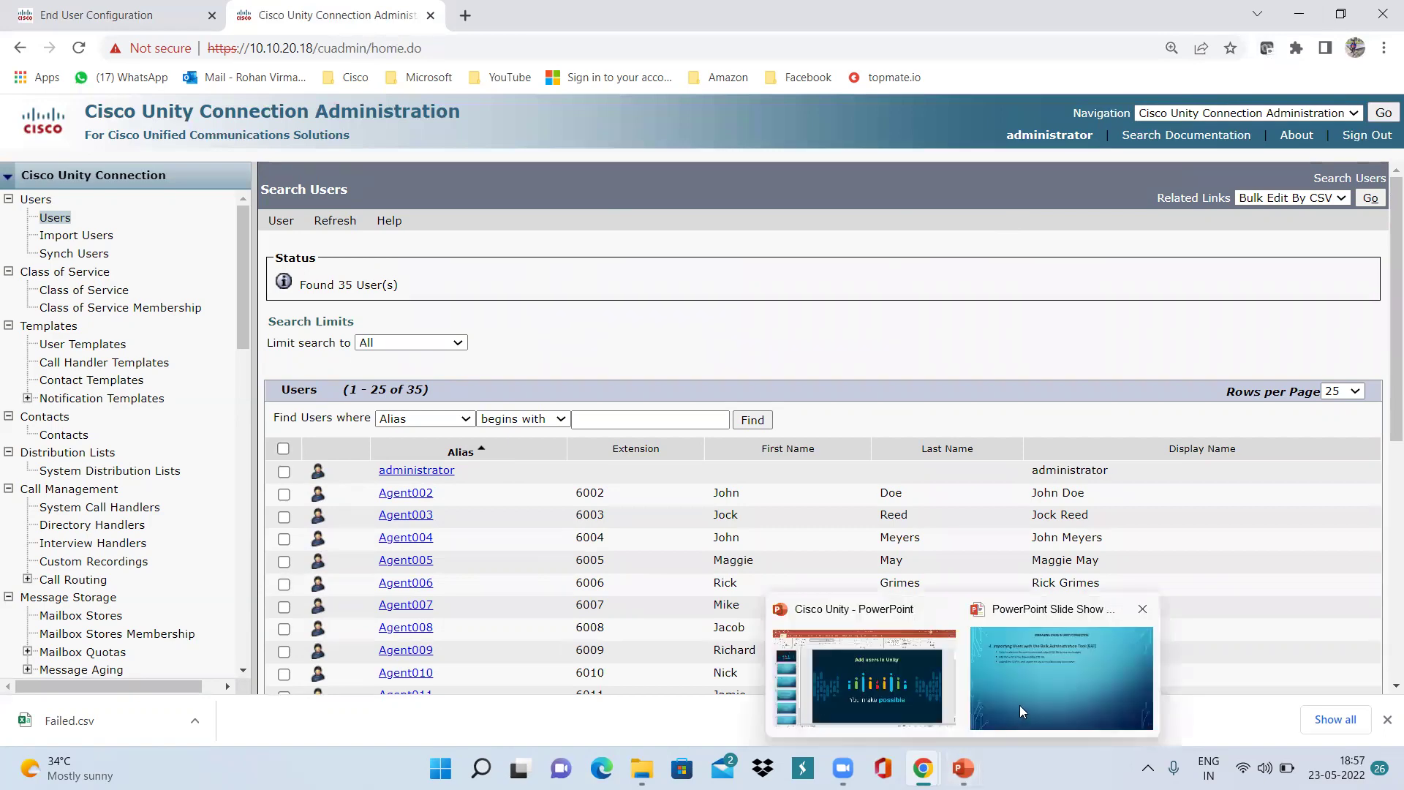
left_click(1020, 705)
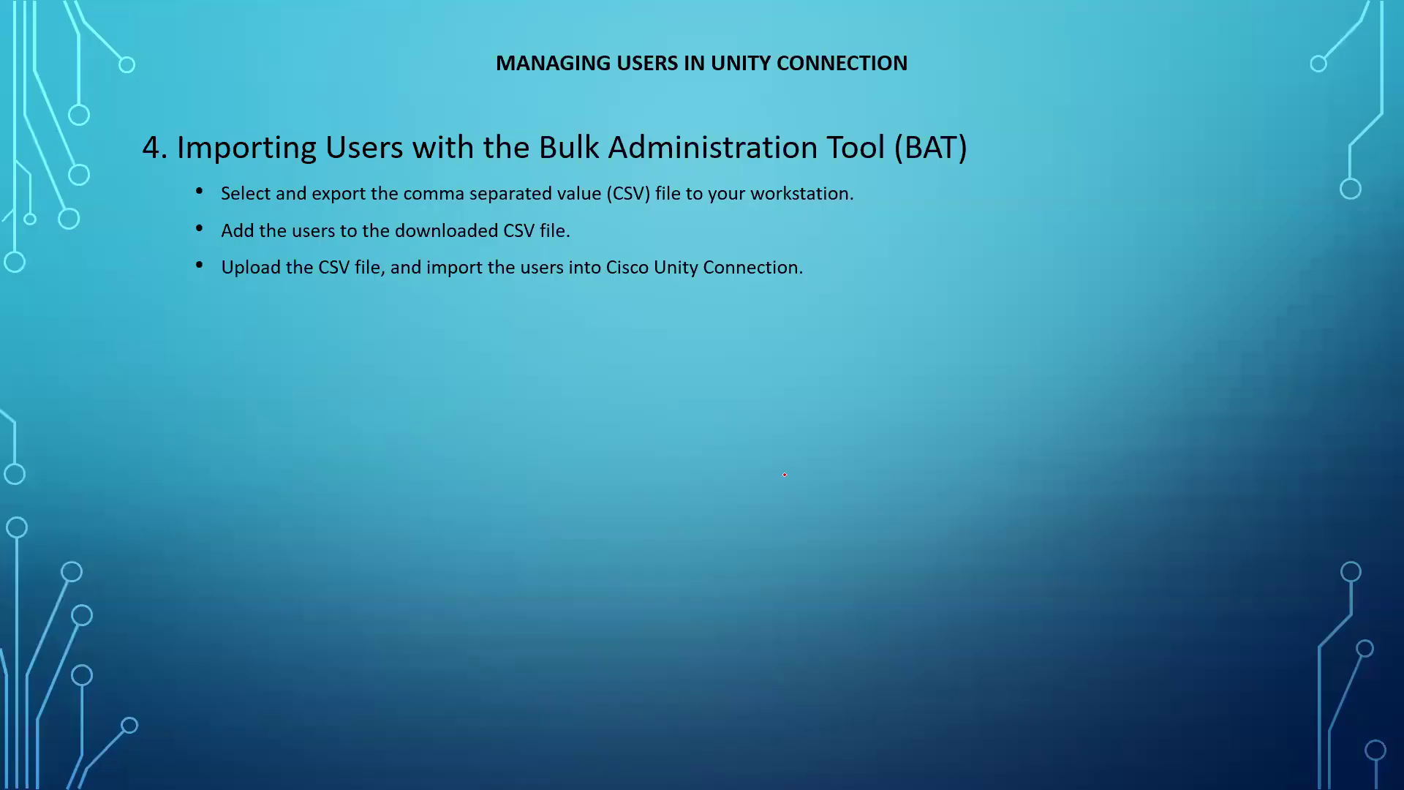
key("Right")
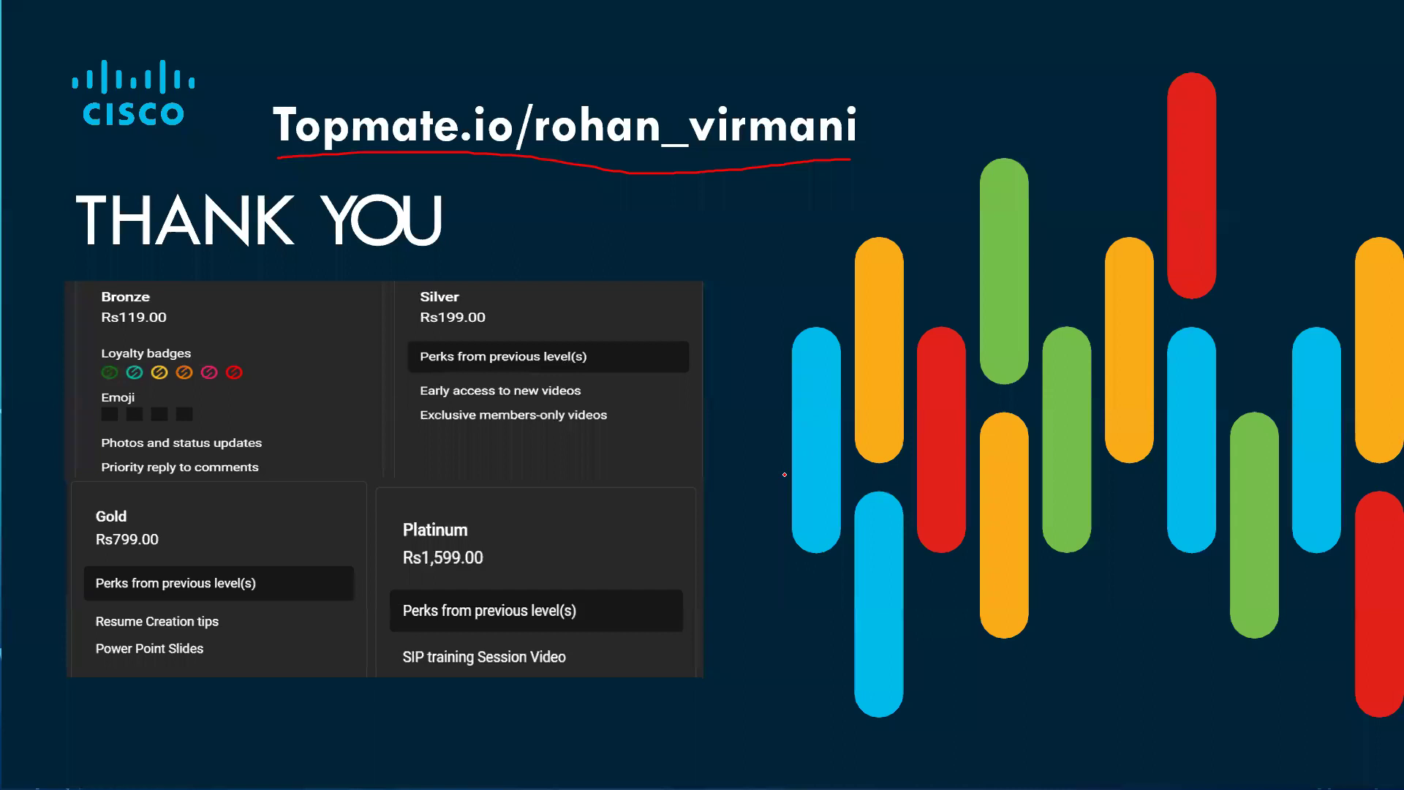